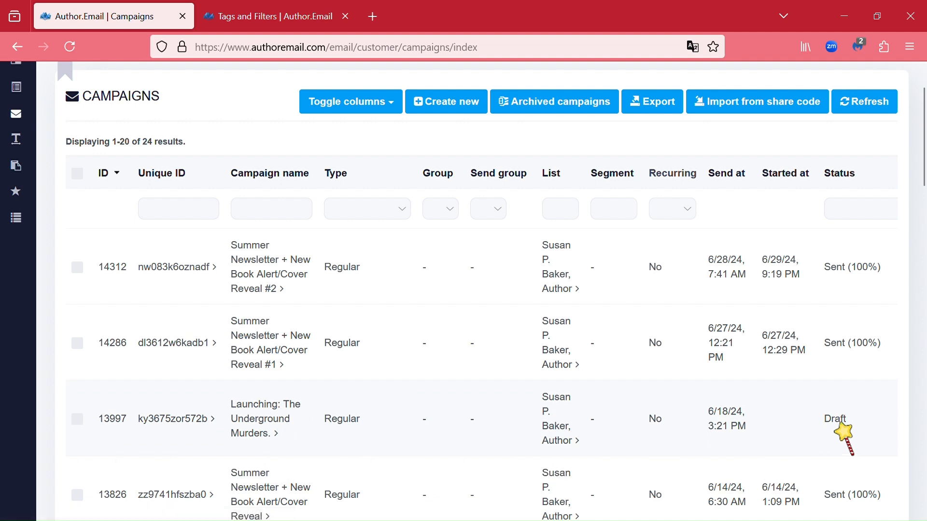
# - Open the draft campaign "Launching: The Underground Murders." and go back to its Details stage
pyautogui.click(278, 419)
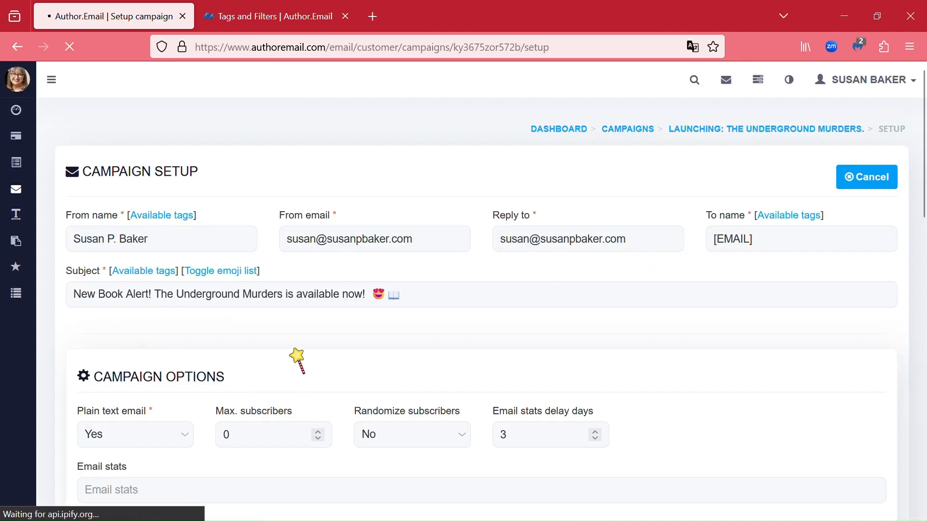
pyautogui.scroll(-10, 280, 342)
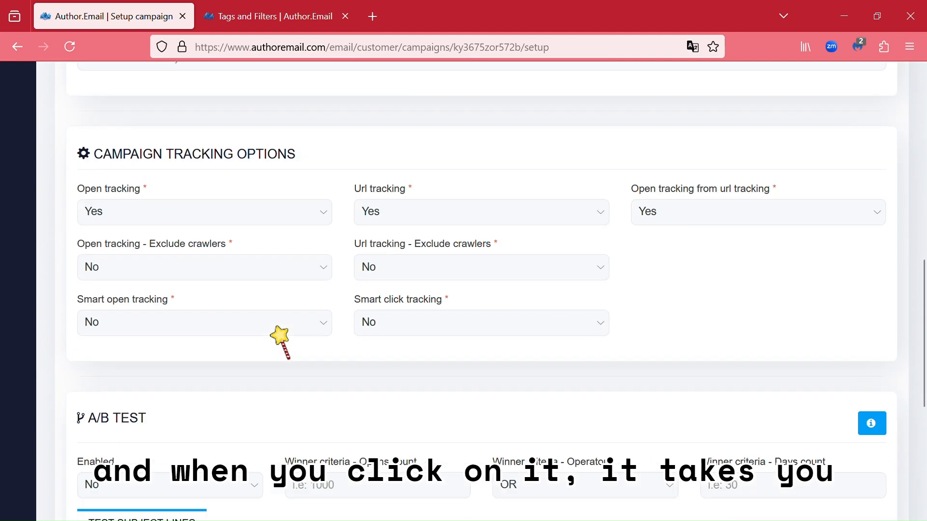
pyautogui.scroll(-5, 280, 342)
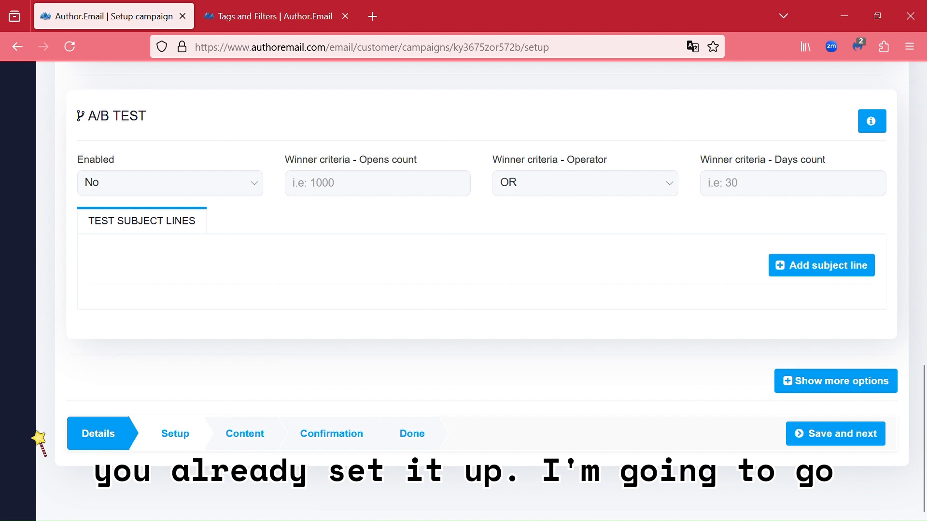
pyautogui.click(98, 434)
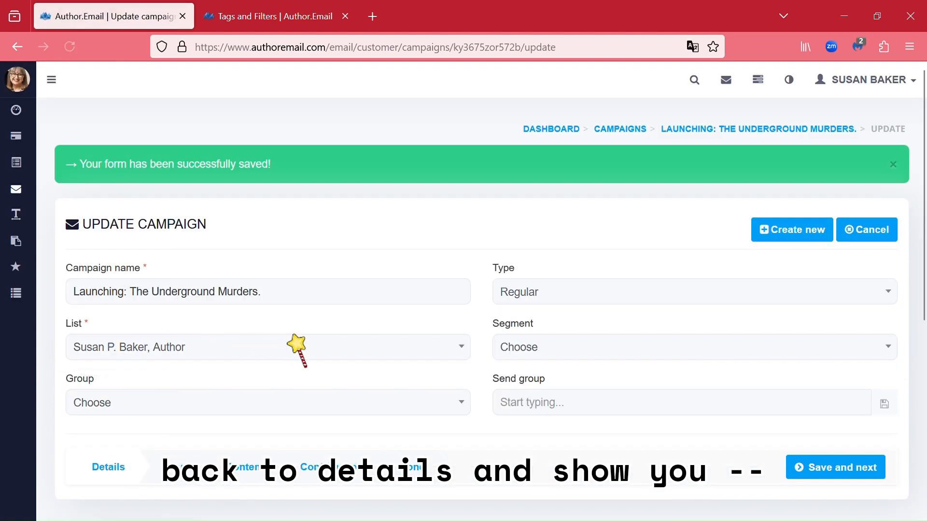
# - Review the campaign's List, Segment, Group and Type choices, keeping the author's subscription list and the Regular type
pyautogui.click(466, 348)
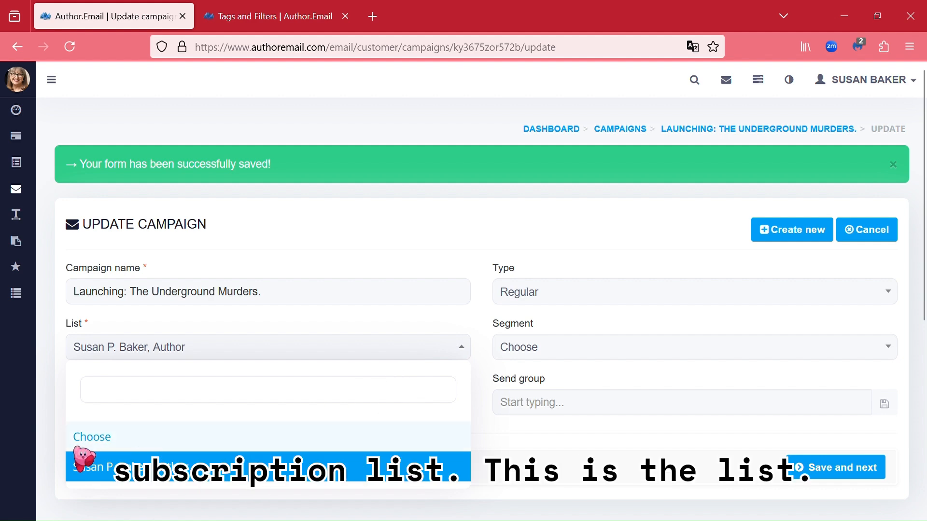
pyautogui.click(189, 466)
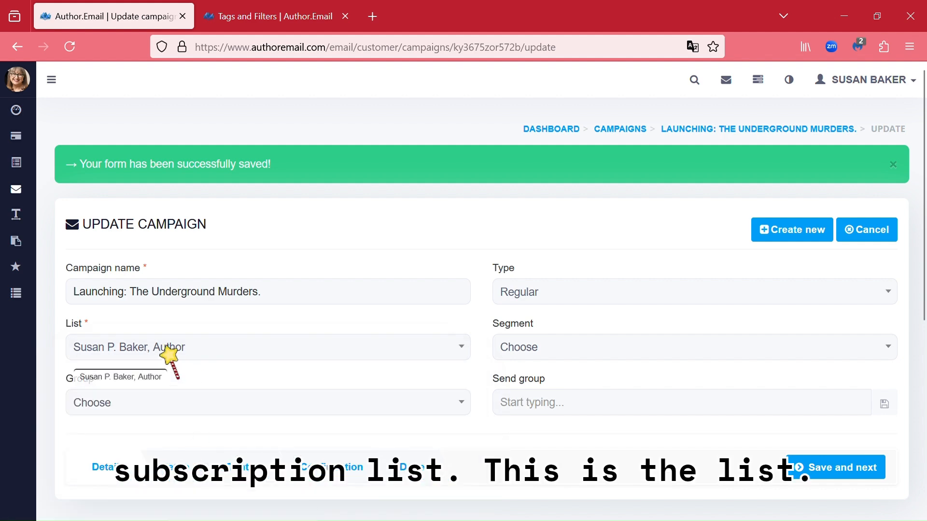
pyautogui.click(536, 357)
pyautogui.click(537, 359)
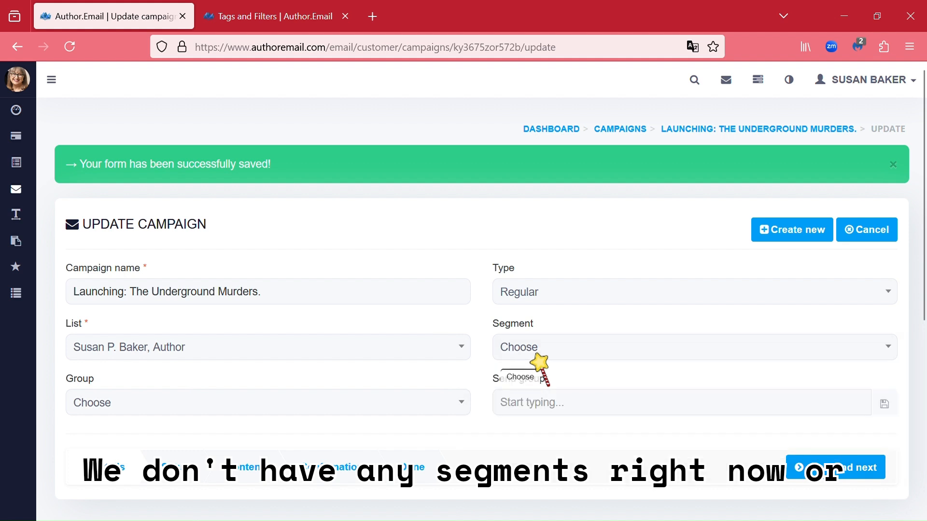
pyautogui.click(348, 413)
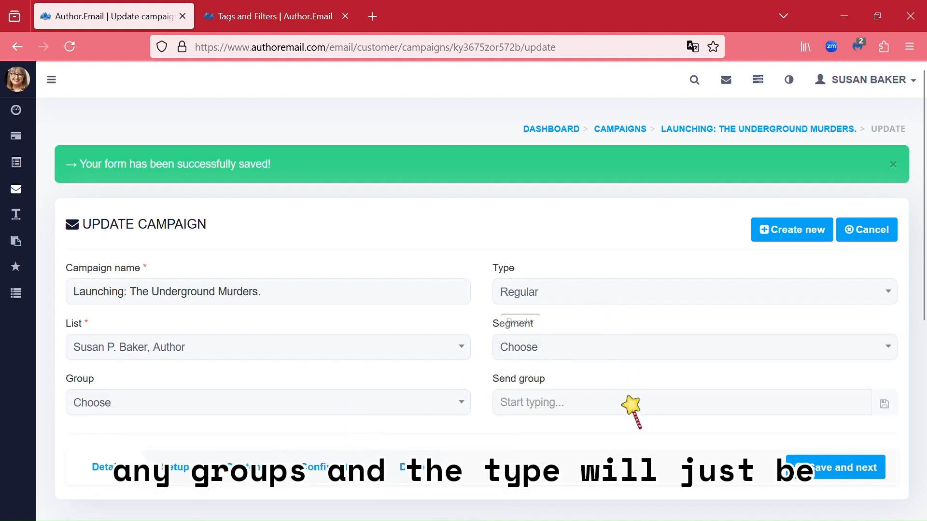
pyautogui.click(610, 298)
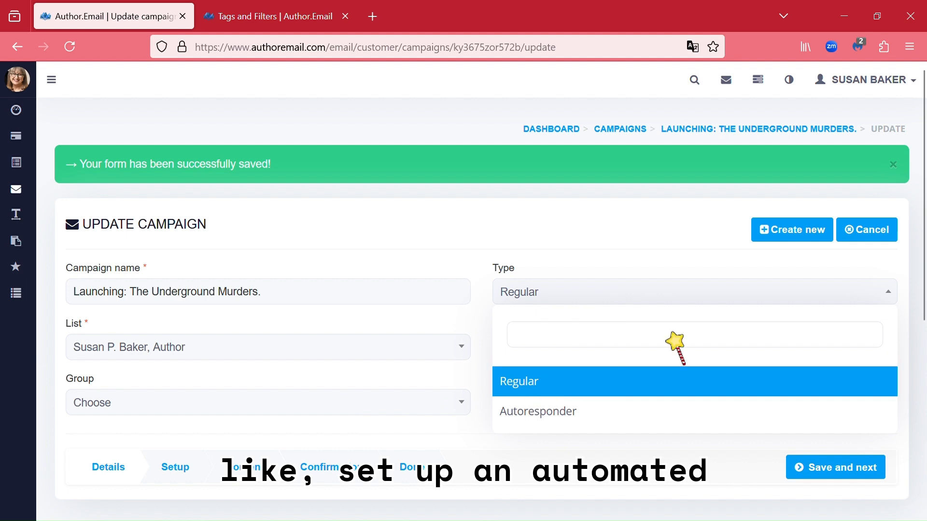
pyautogui.click(815, 303)
# - Save the campaign details and continue to the setup stage
pyautogui.scroll(-2, 621, 367)
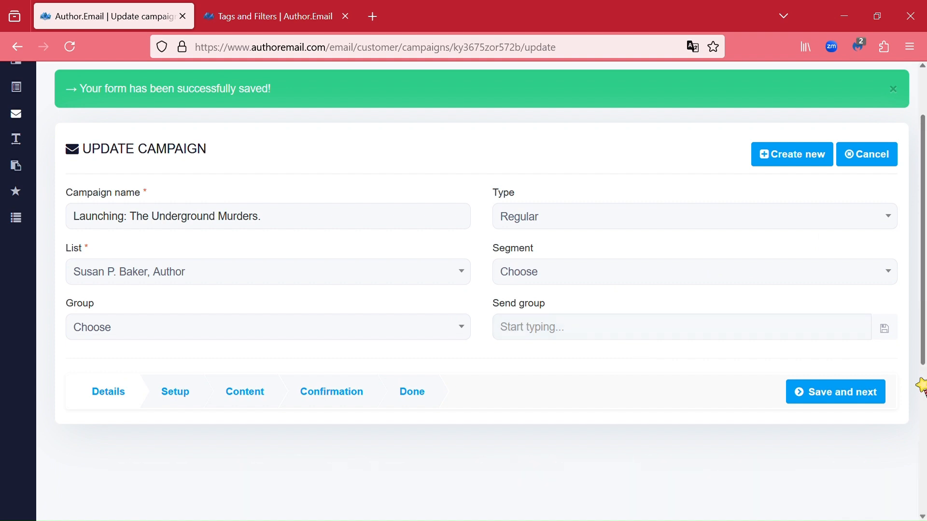
pyautogui.scroll(-2, 597, 358)
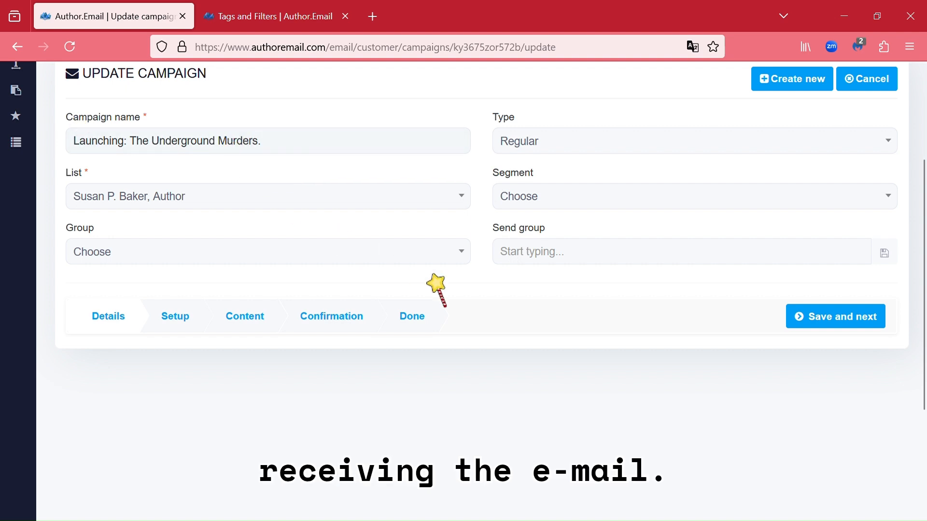
pyautogui.click(827, 327)
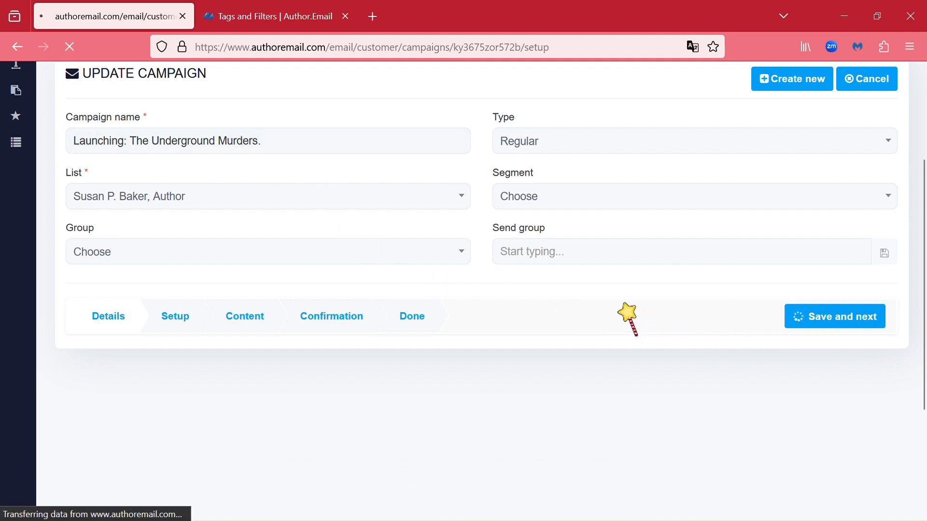
# - Examine the campaign subject line, browse the emojis offered for it, and hide the emoji list again
pyautogui.scroll(-3, 324, 303)
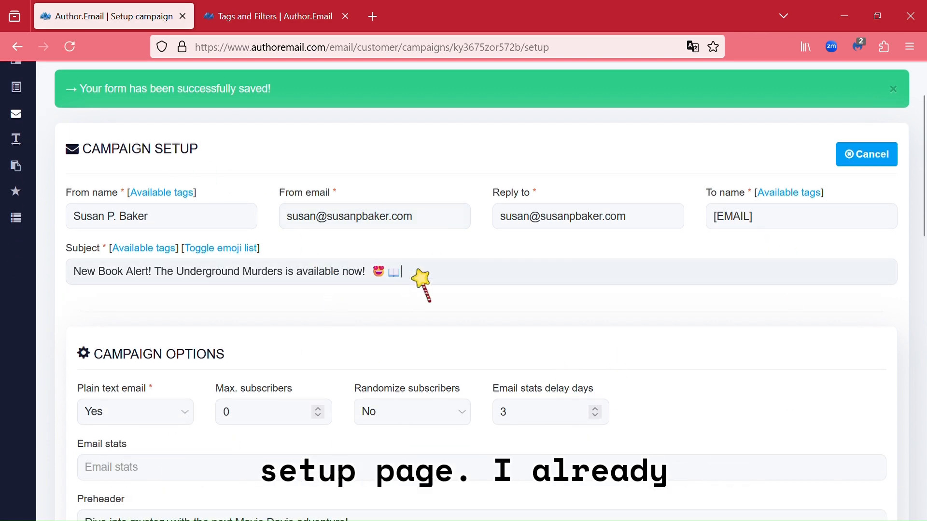
pyautogui.moveTo(421, 285)
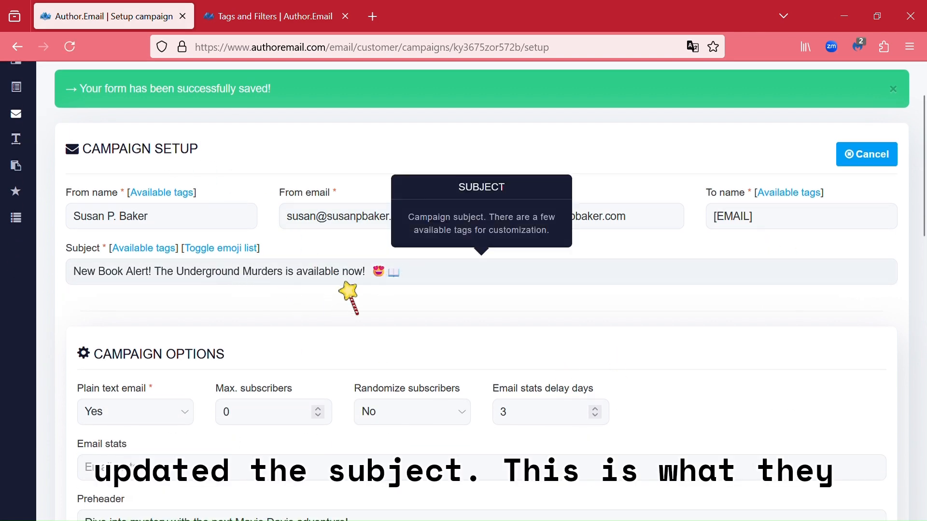
pyautogui.click(420, 285)
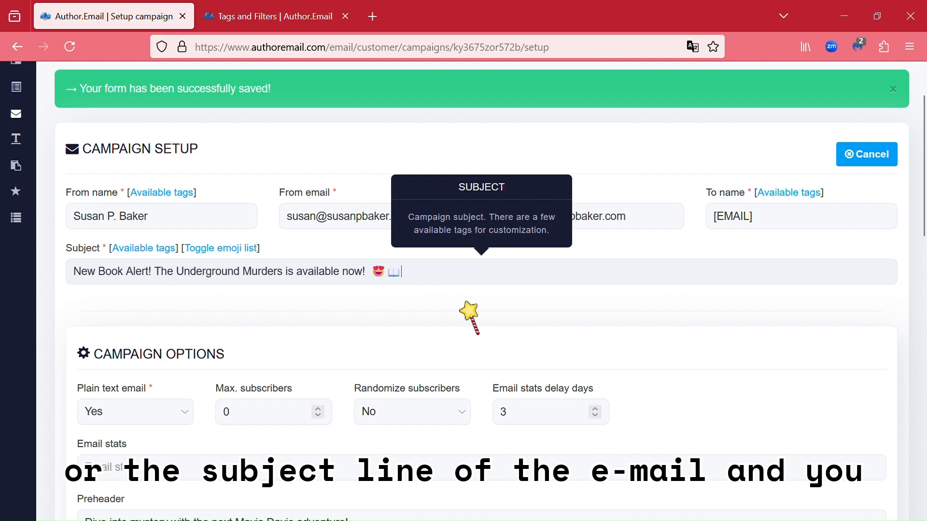
pyautogui.click(245, 251)
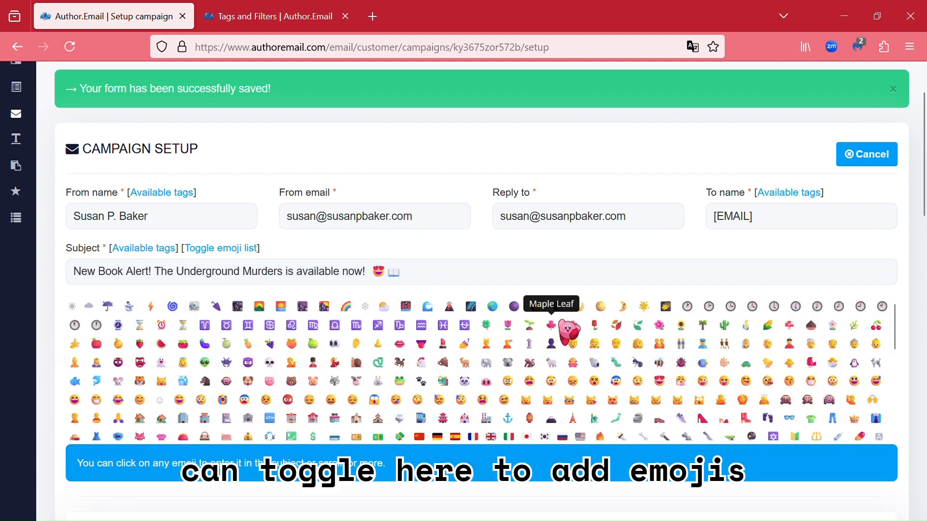
pyautogui.scroll(-2, 555, 338)
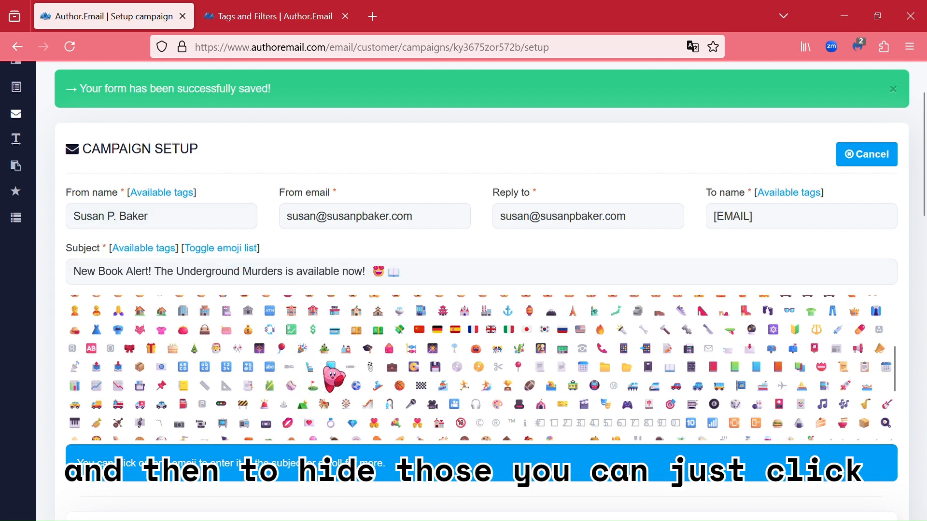
pyautogui.scroll(-5, 309, 338)
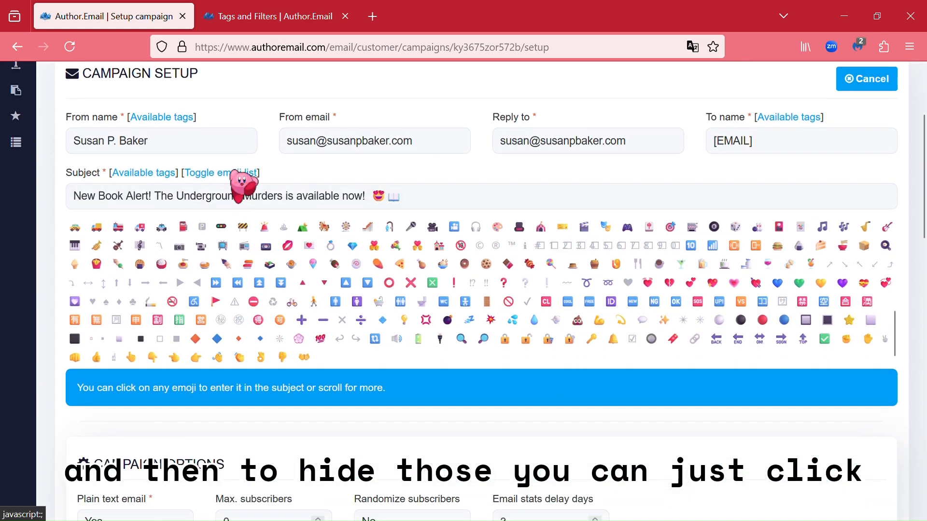
pyautogui.click(236, 173)
# - Look through the tags available for the subject line and close the tag list
pyautogui.click(164, 176)
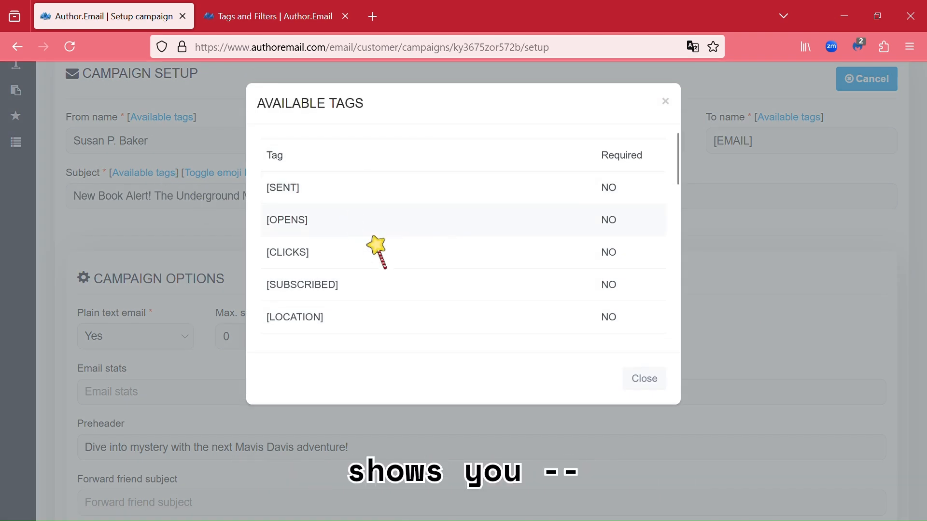
pyautogui.scroll(-6, 377, 283)
pyautogui.scroll(3, 386, 270)
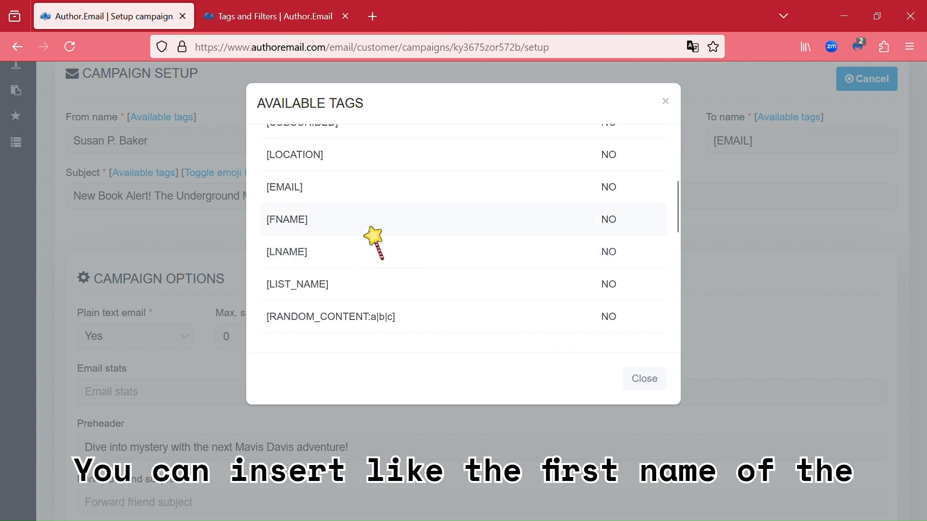
pyautogui.scroll(3, 328, 237)
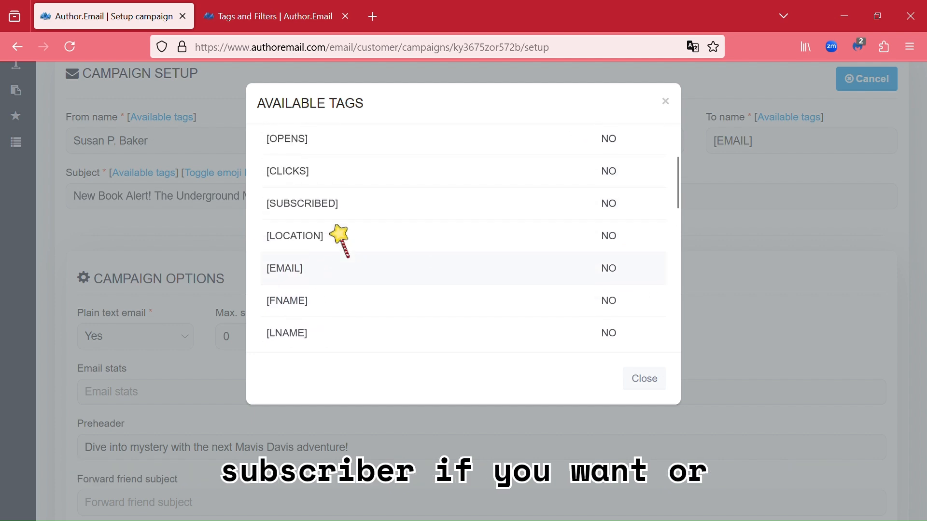
pyautogui.scroll(-3, 359, 255)
pyautogui.scroll(-3, 373, 256)
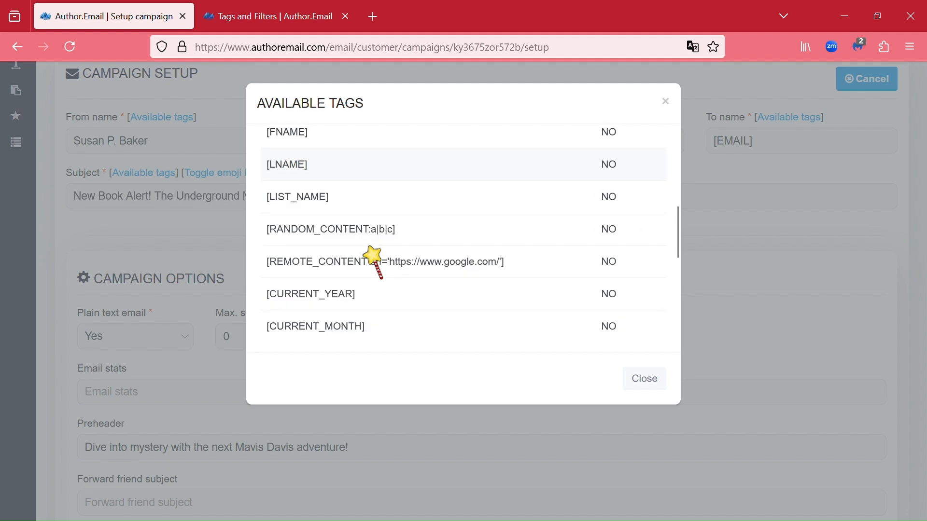
pyautogui.click(649, 377)
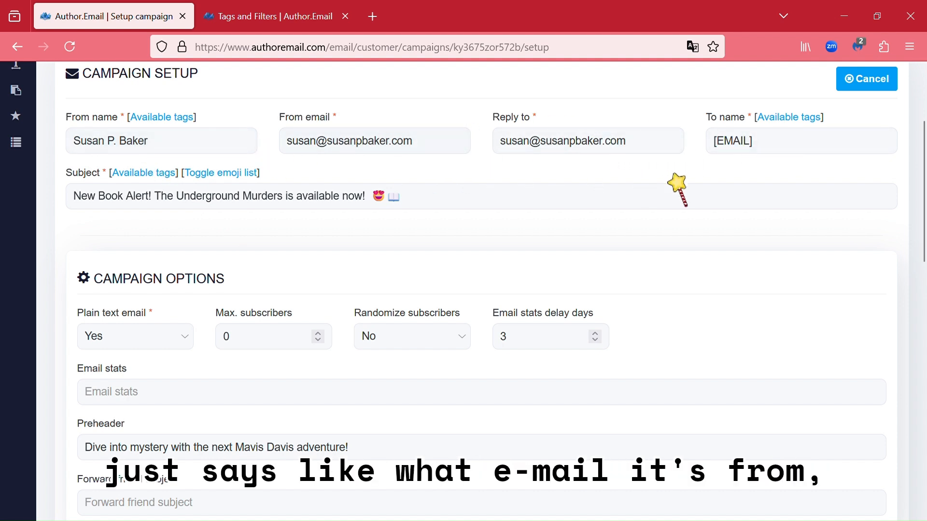
# - Examine the campaign options, preheader, tracking options and A/B test settings on the setup page
pyautogui.scroll(-2, 544, 251)
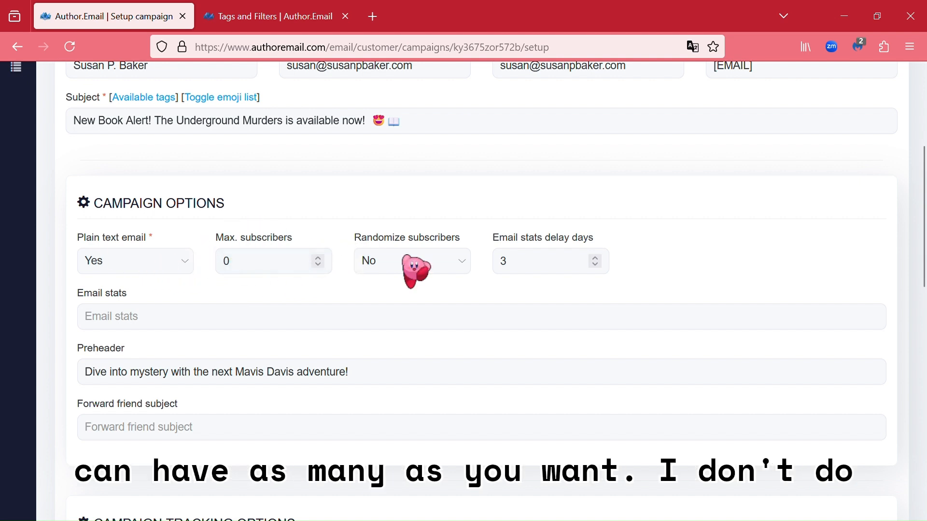
pyautogui.scroll(-4, 644, 364)
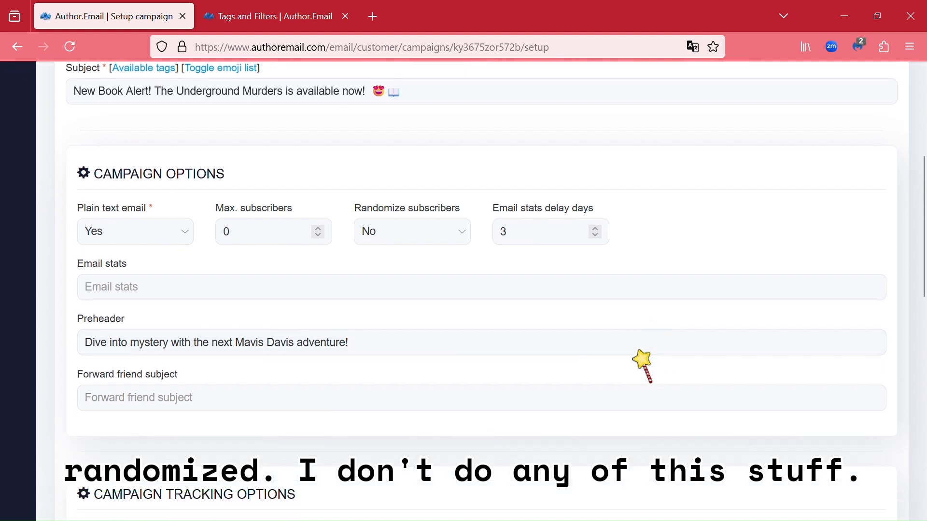
pyautogui.scroll(-4, 489, 289)
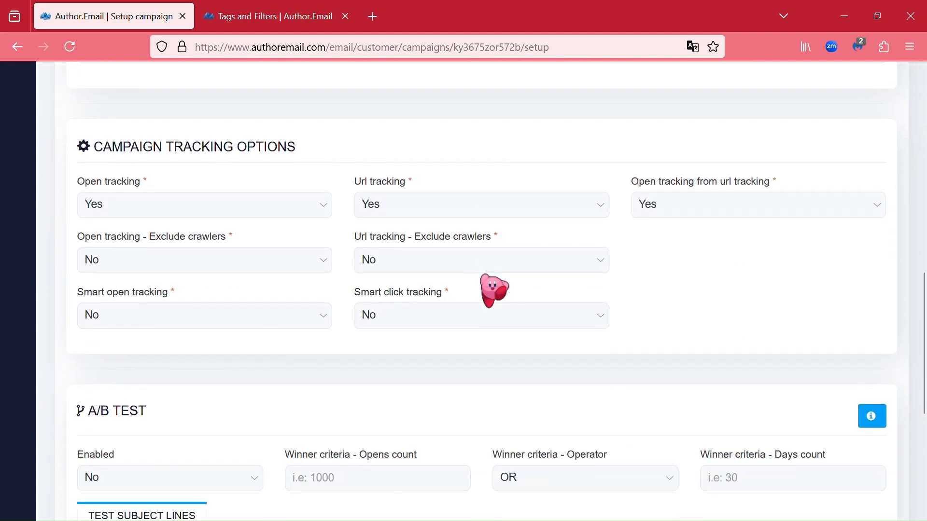
pyautogui.scroll(3, 489, 289)
pyautogui.scroll(1, 489, 289)
pyautogui.scroll(-4, 489, 289)
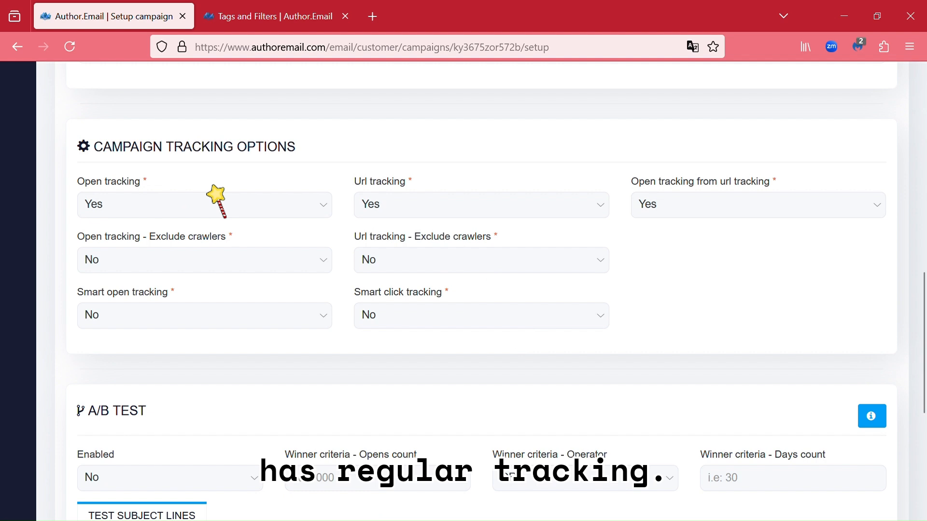
pyautogui.scroll(-3, 514, 212)
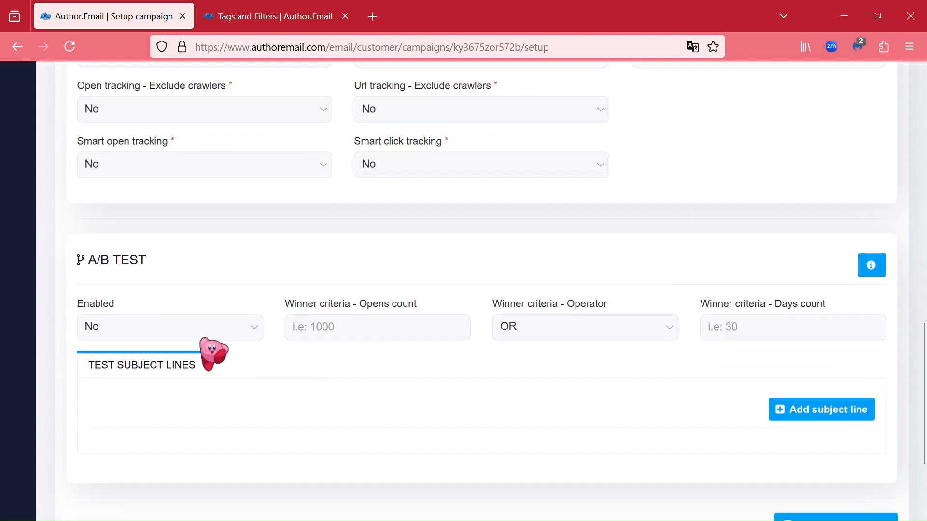
pyautogui.scroll(-2, 209, 352)
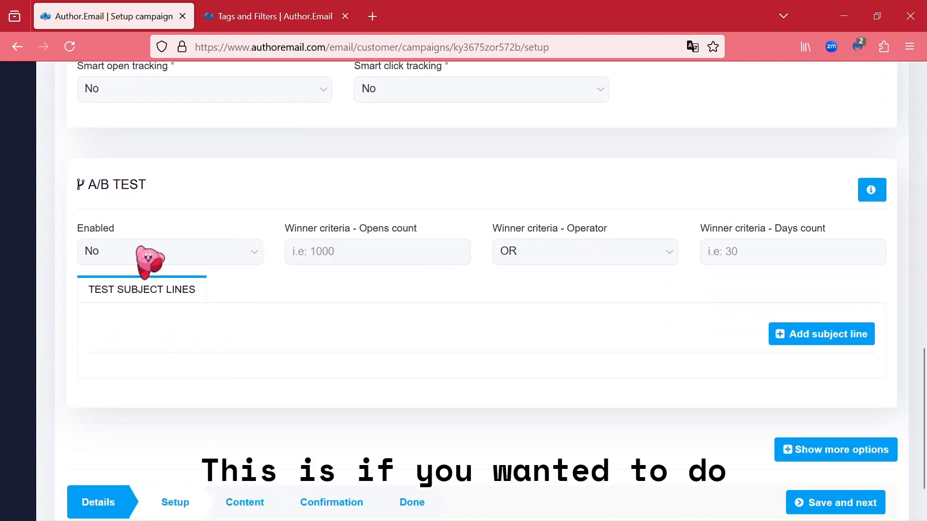
pyautogui.moveTo(138, 255)
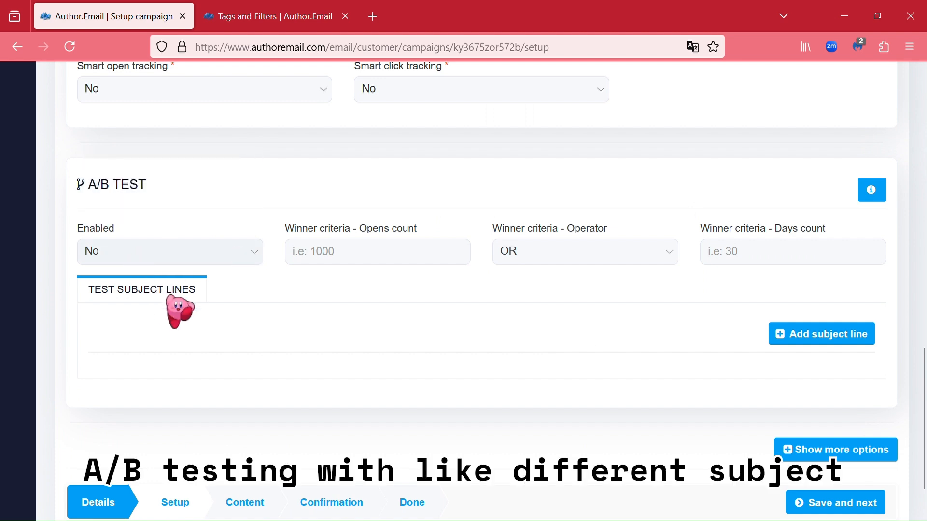
# - Save the campaign setup and continue to the email template content
pyautogui.scroll(-2, 676, 321)
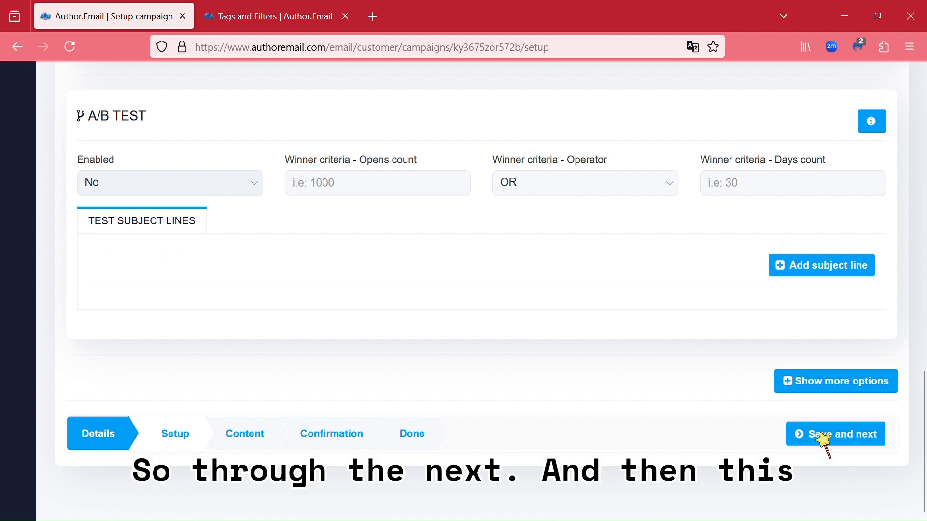
pyautogui.click(798, 433)
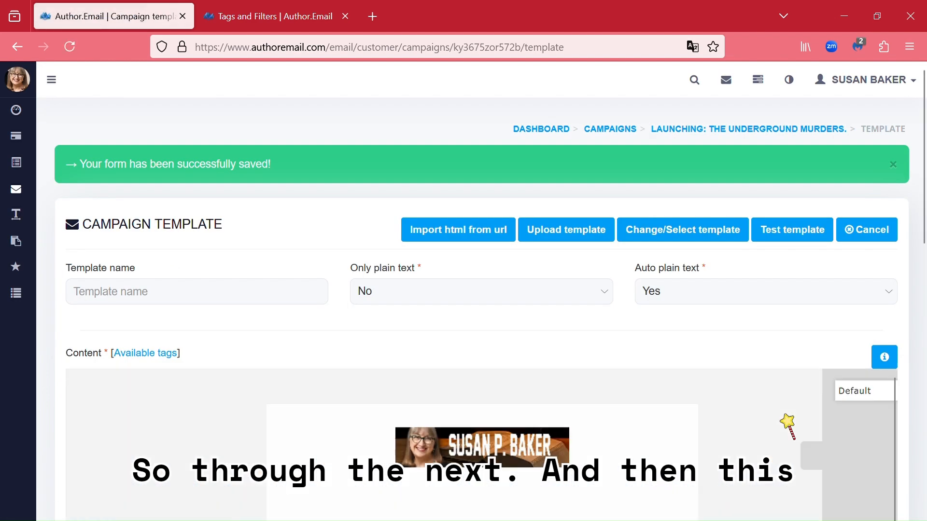
# - Delete the header banner block and the block with the book cover and side text from the email content
pyautogui.scroll(-3, 637, 292)
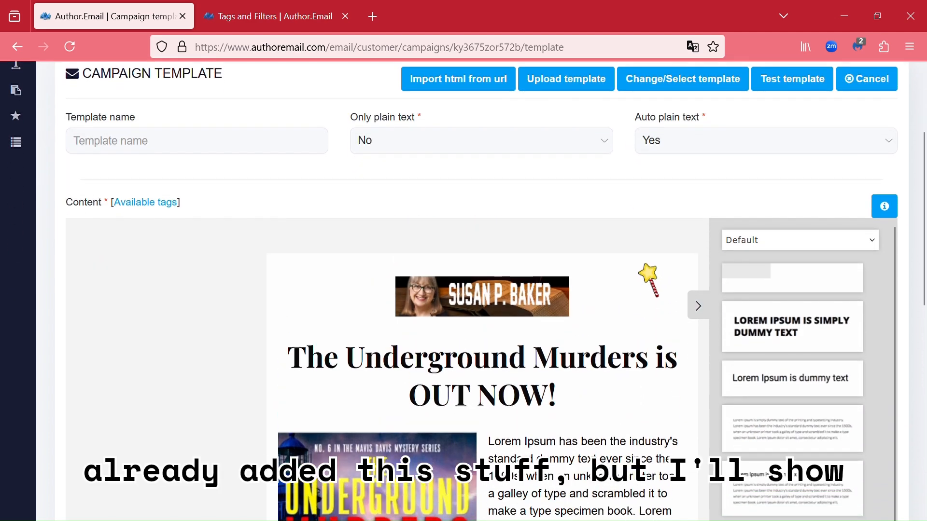
pyautogui.click(575, 314)
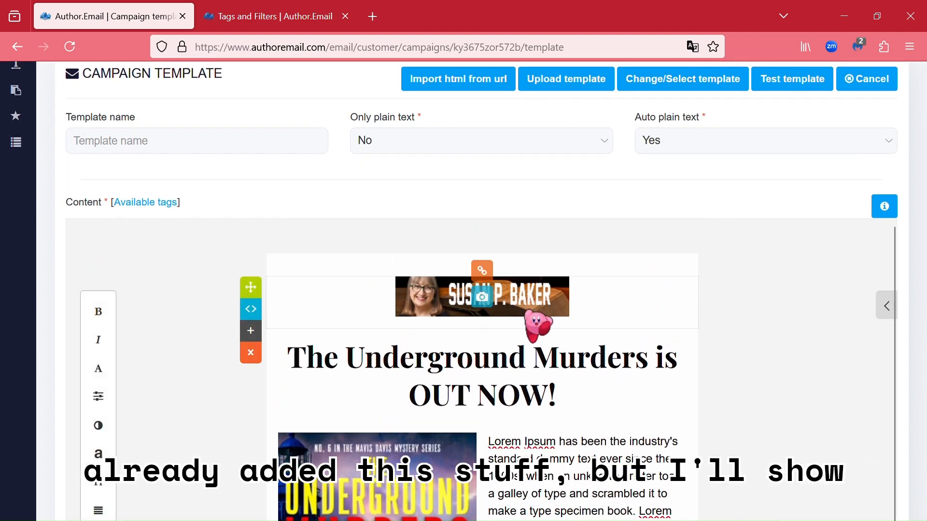
pyautogui.click(251, 353)
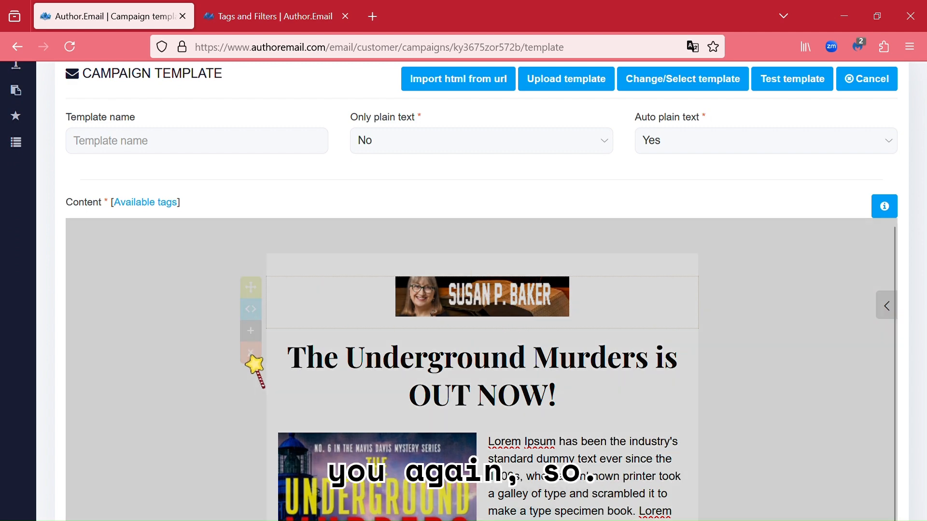
pyautogui.scroll(-3, 599, 461)
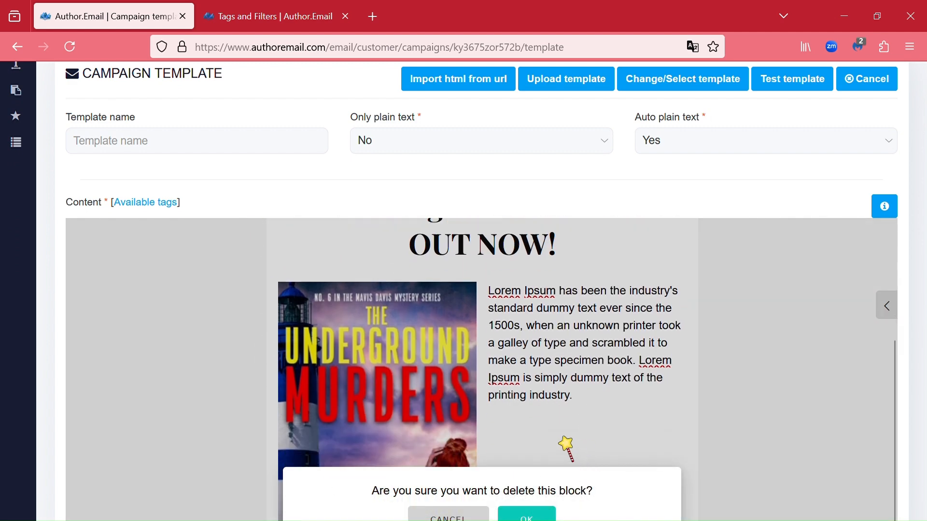
pyautogui.click(549, 513)
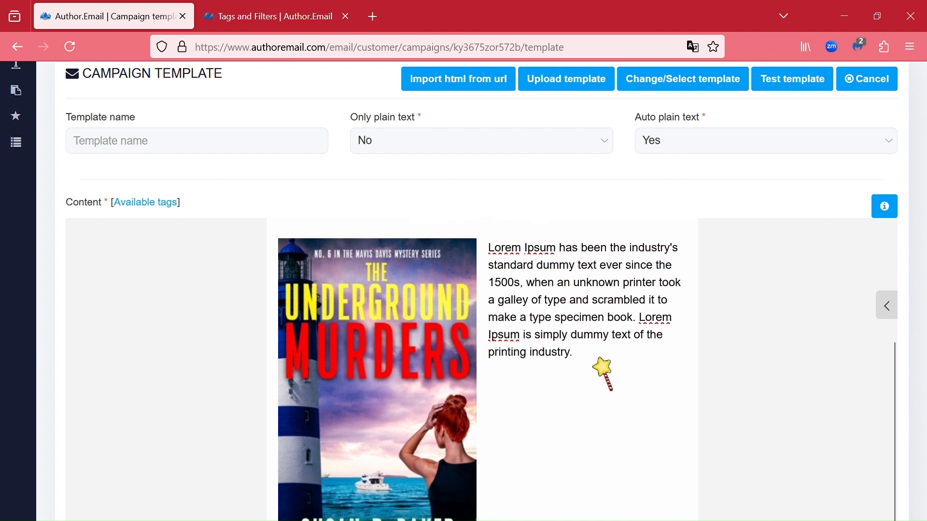
pyautogui.click(251, 314)
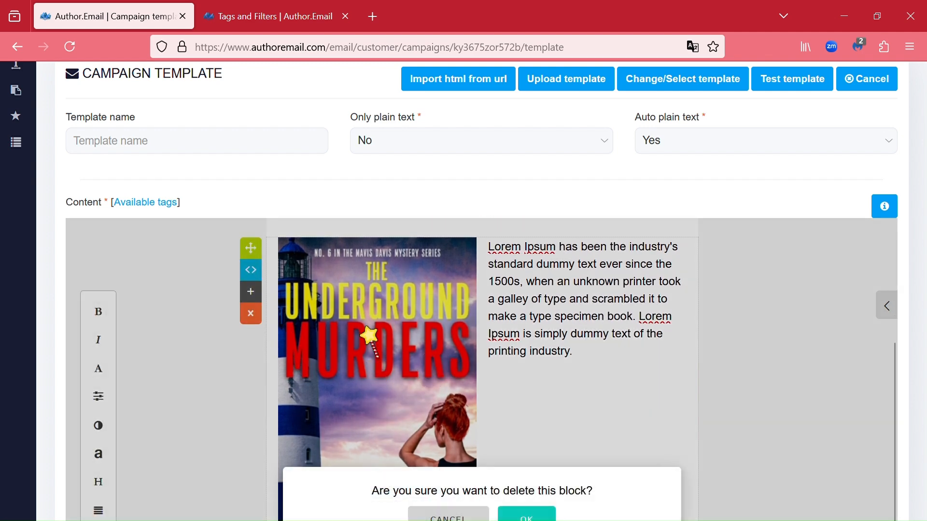
pyautogui.click(538, 517)
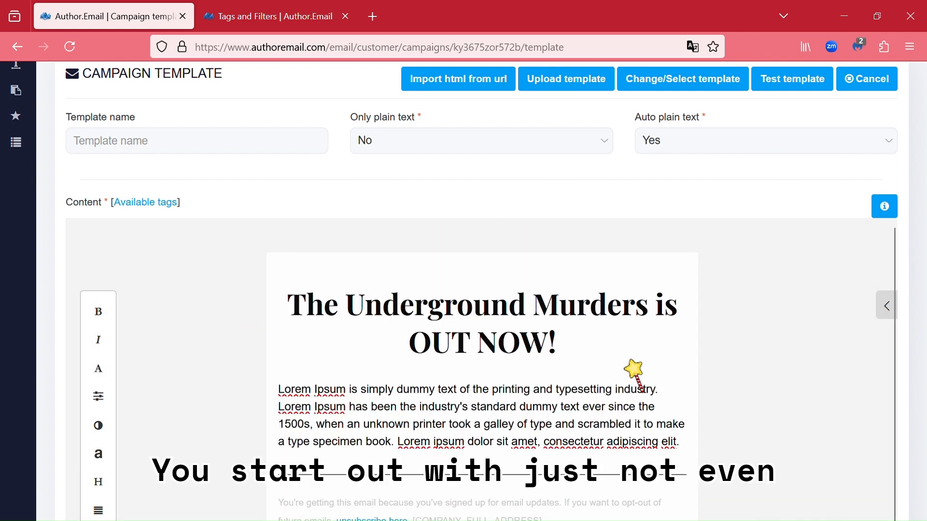
# - Delete the unsubscribe footer block and the divider line below the text paragraph
pyautogui.scroll(-3, 591, 437)
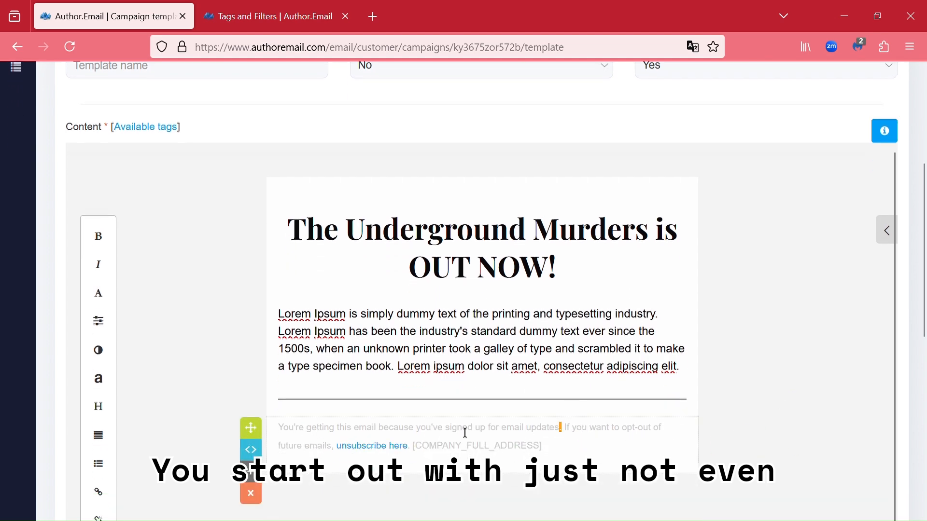
pyautogui.click(250, 494)
pyautogui.click(531, 444)
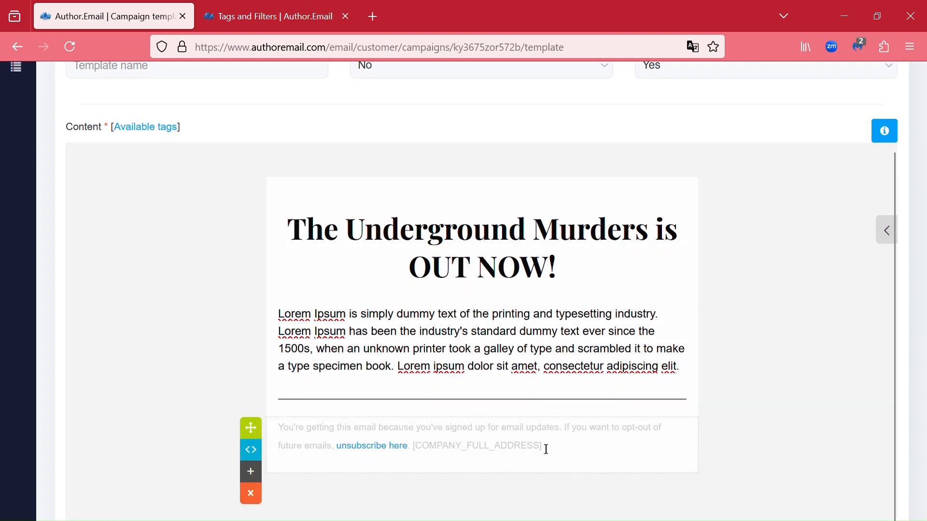
pyautogui.click(250, 468)
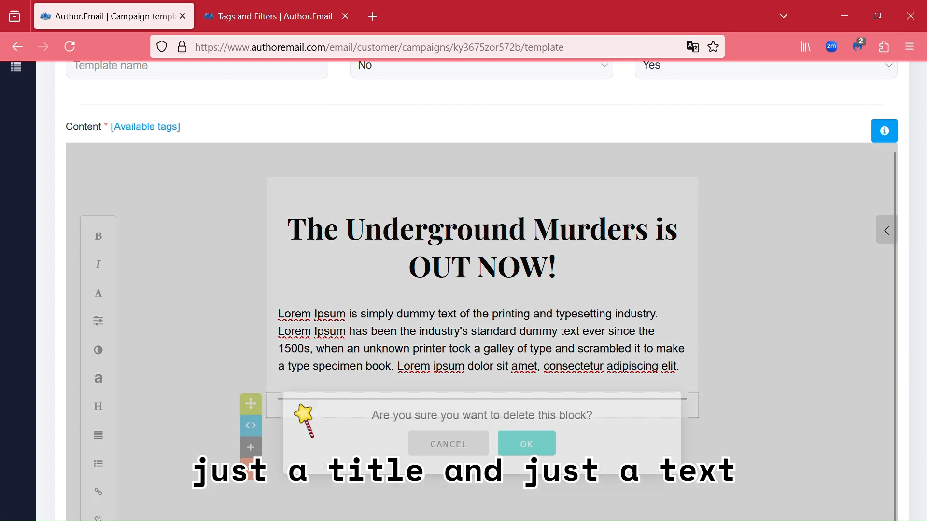
pyautogui.click(536, 442)
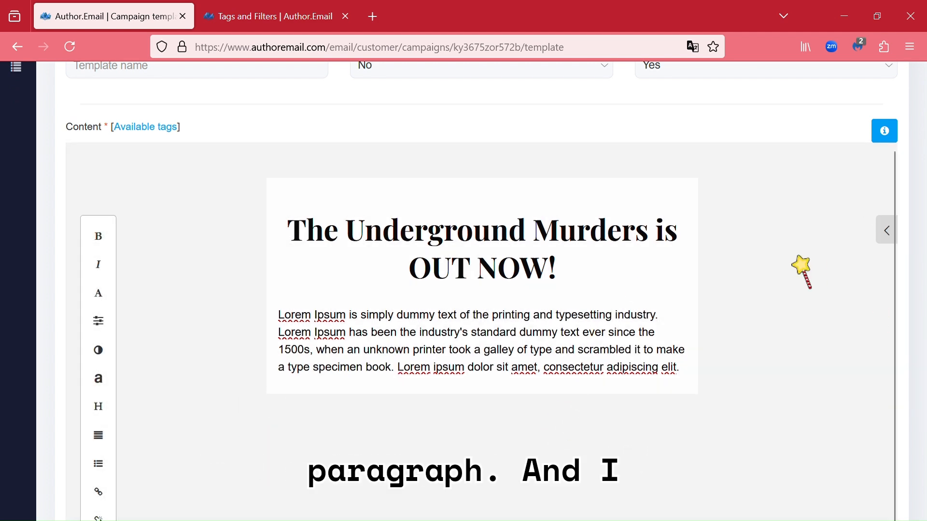
# - Left-align the heading "The Underground Murders is OUT NOW!"
pyautogui.click(534, 242)
pyautogui.moveTo(579, 292); pyautogui.dragTo(292, 242)
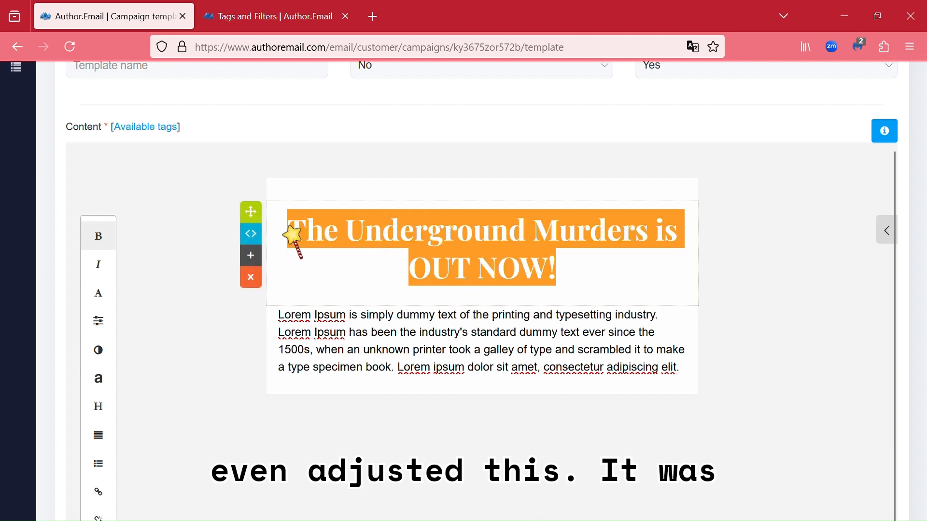
pyautogui.click(101, 436)
pyautogui.click(139, 438)
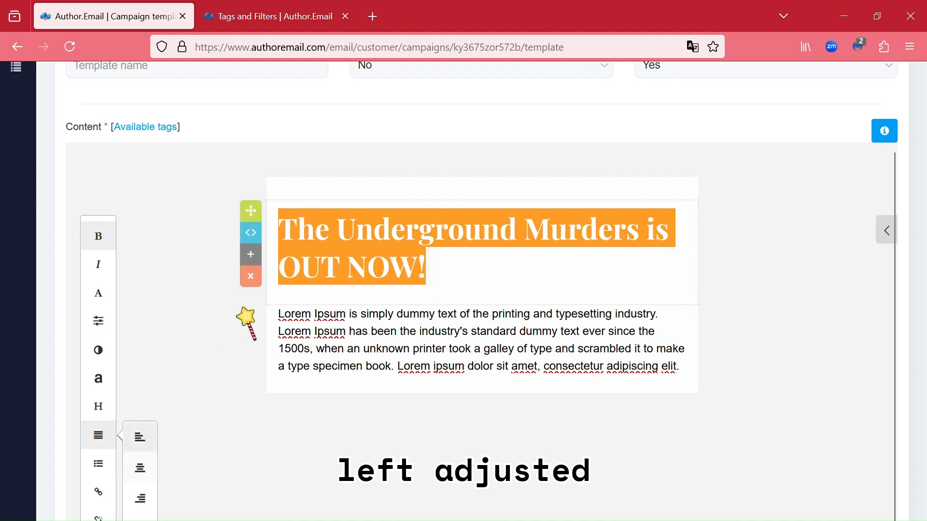
pyautogui.click(796, 381)
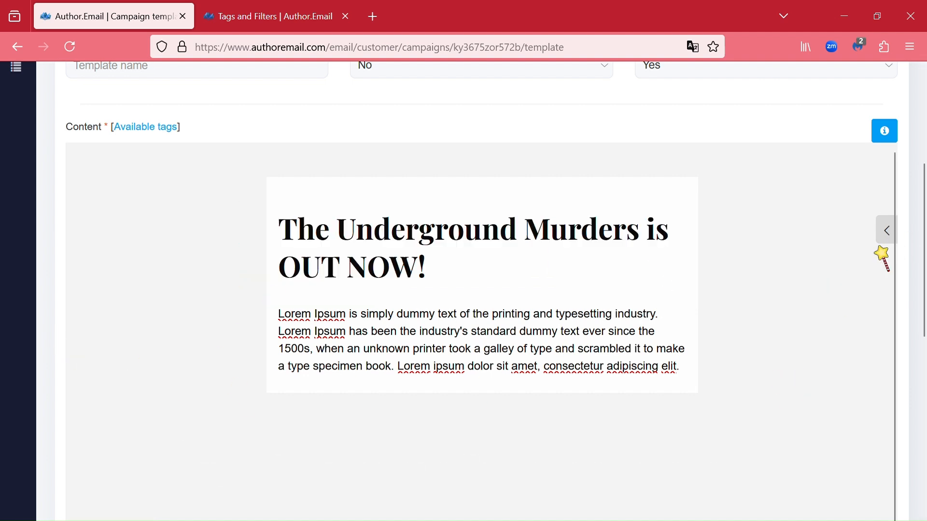
# - Add the Footer block with the email-updates opt-out notice and unsubscribe link below the text paragraph
pyautogui.click(888, 233)
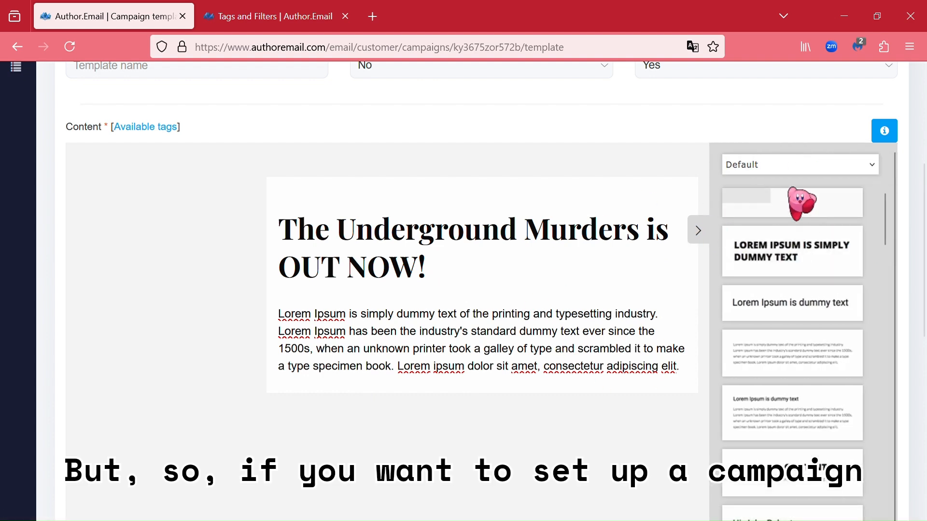
pyautogui.scroll(-1, 561, 279)
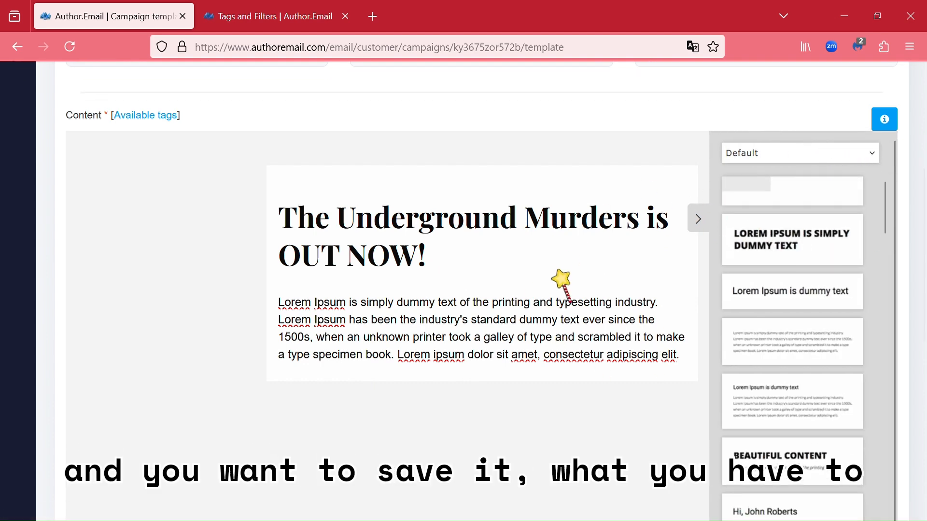
pyautogui.scroll(-5, 561, 279)
pyautogui.scroll(4, 583, 276)
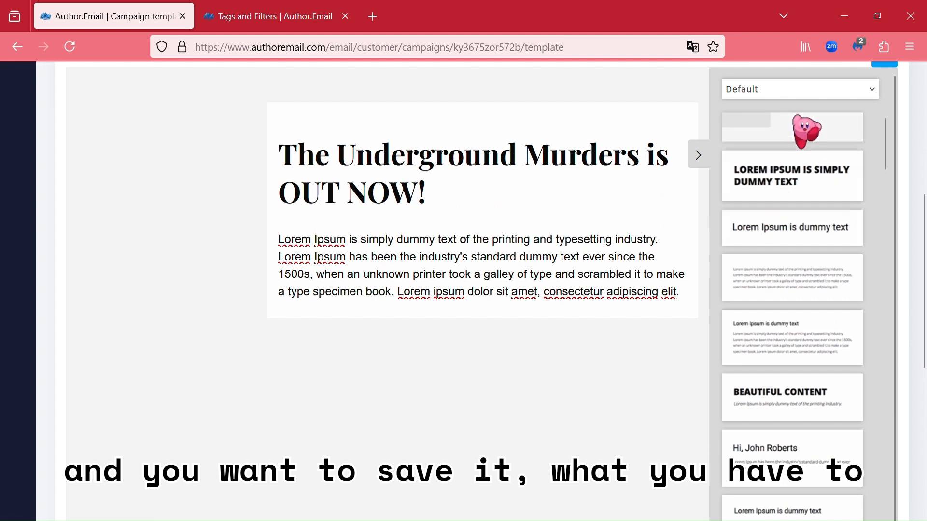
pyautogui.click(758, 438)
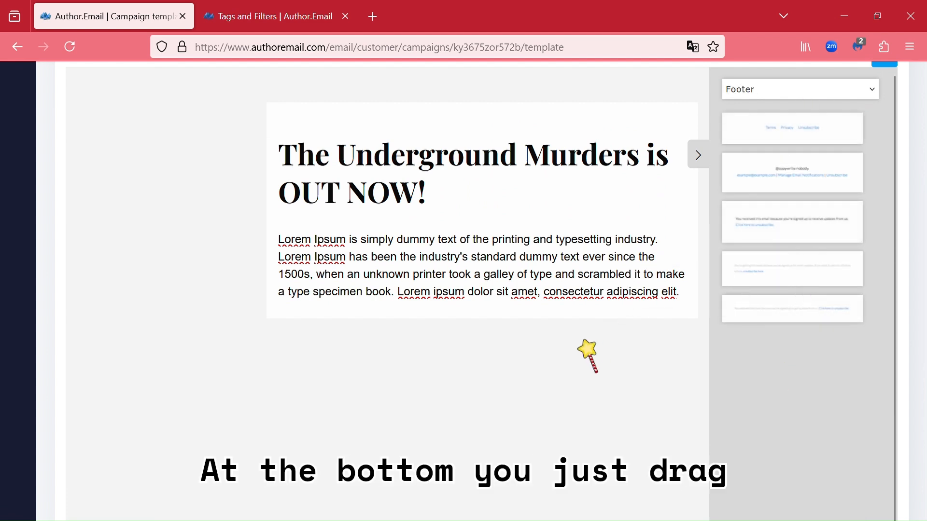
pyautogui.moveTo(628, 324); pyautogui.dragTo(628, 325)
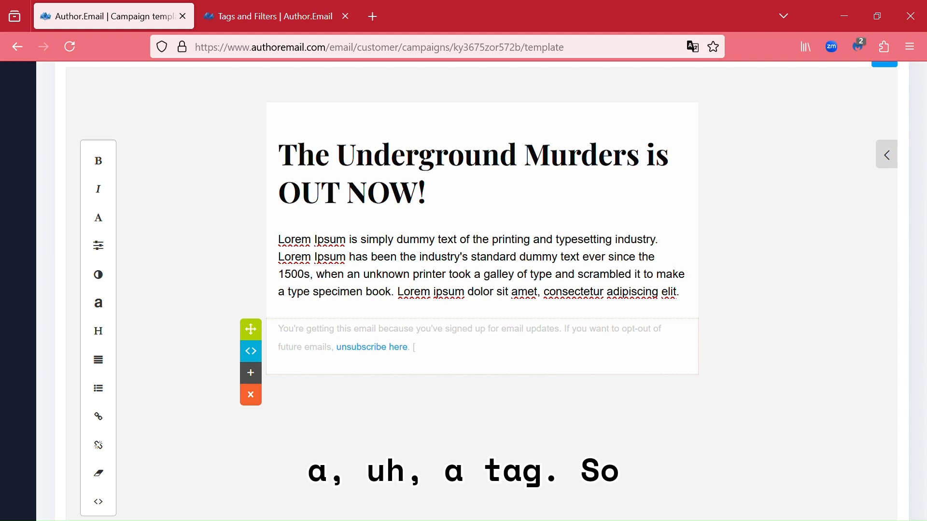
# - Examine the Tags and Filters documentation for which campaign tags are required and which are optional
pyautogui.click(289, 18)
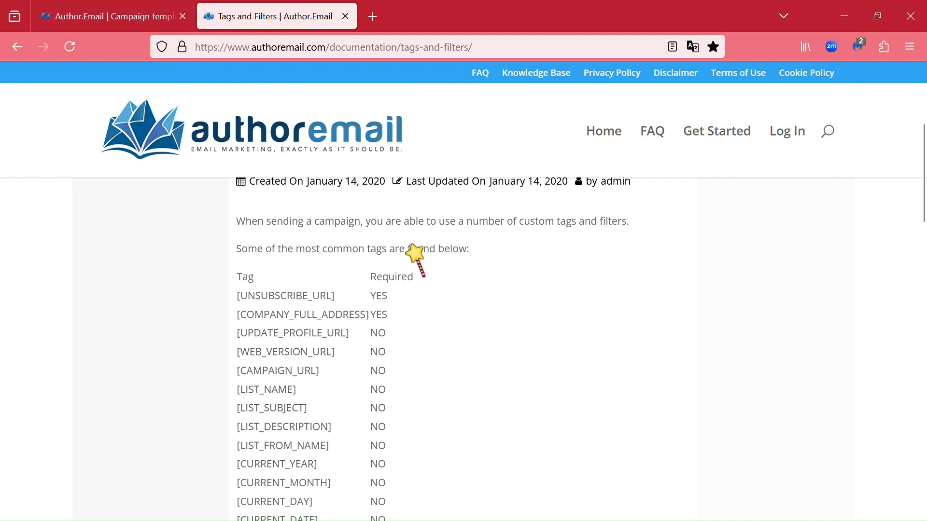
pyautogui.scroll(-2, 407, 329)
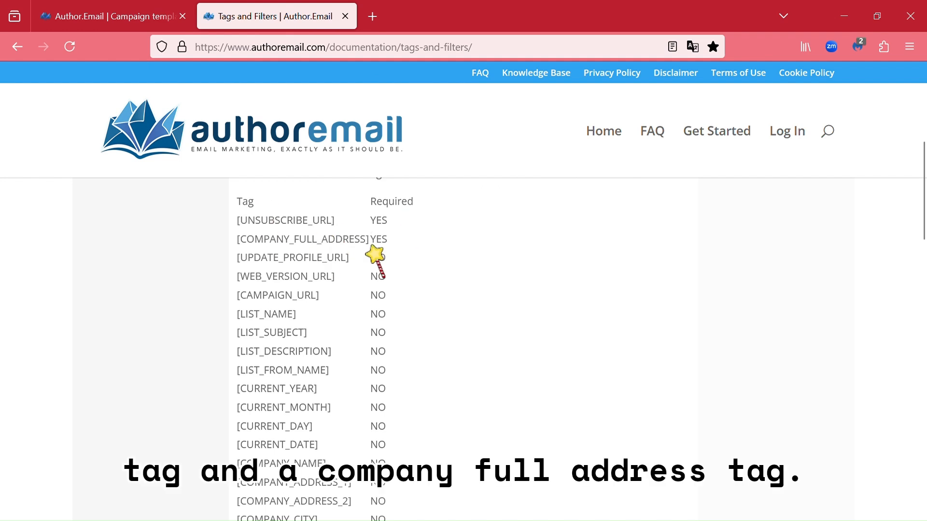
pyautogui.scroll(4, 435, 266)
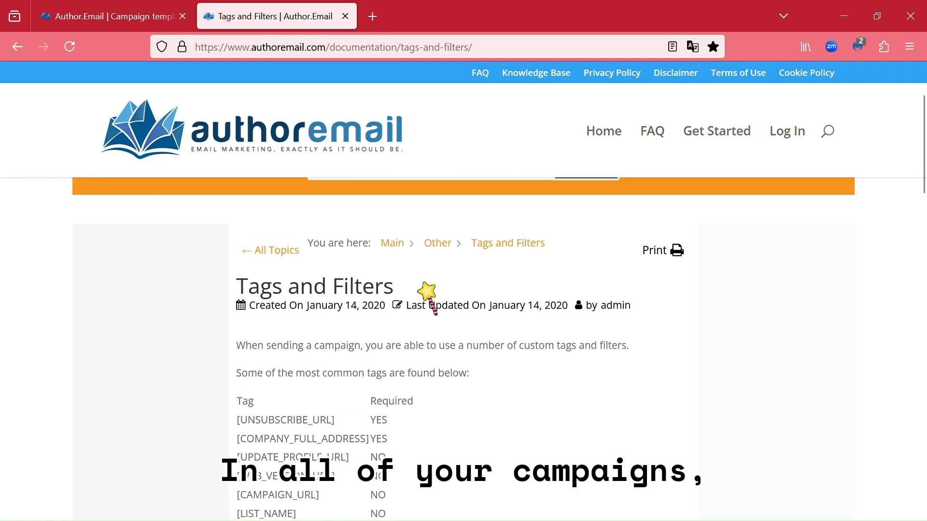
pyautogui.scroll(-4, 383, 304)
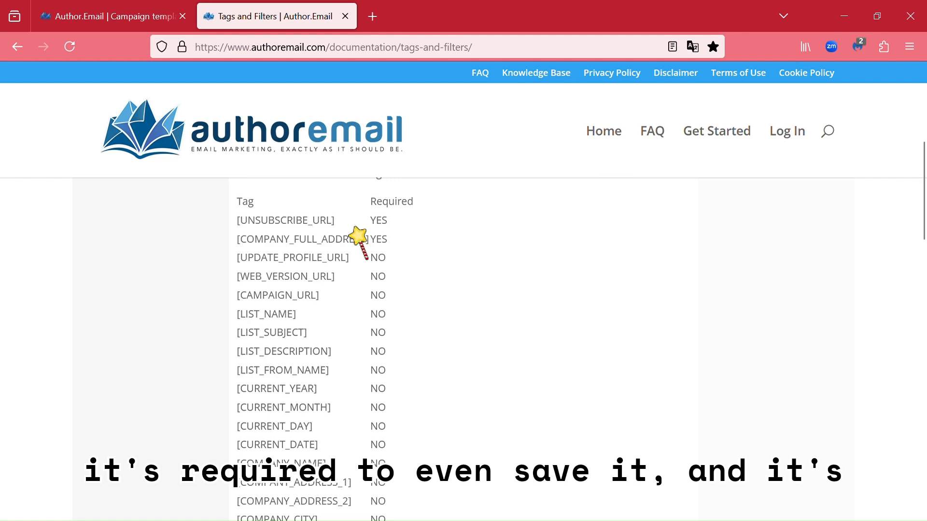
pyautogui.scroll(3, 401, 313)
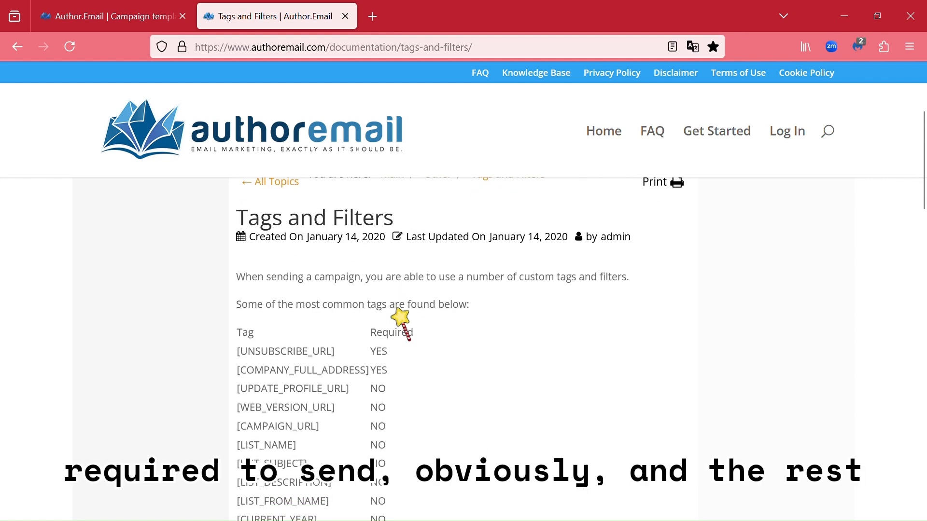
pyautogui.scroll(-4, 398, 317)
pyautogui.scroll(7, 370, 291)
pyautogui.scroll(-9, 368, 290)
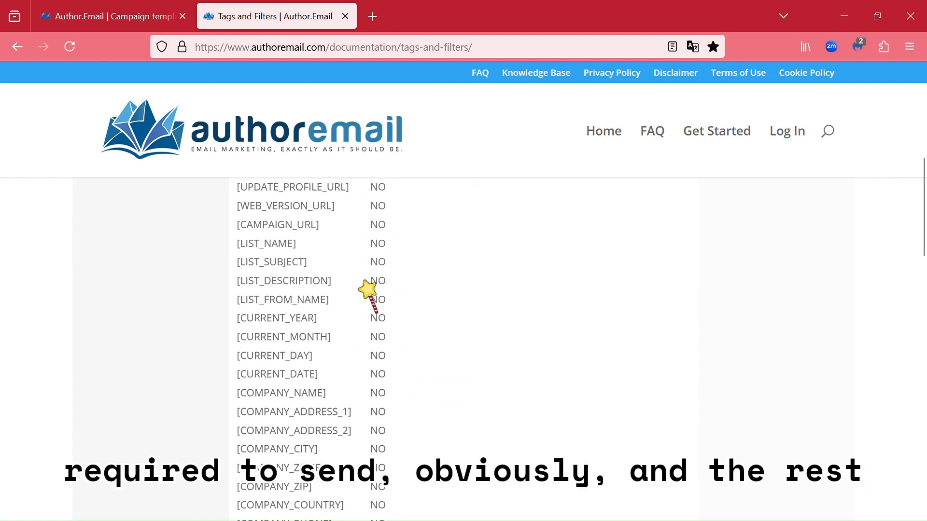
pyautogui.scroll(-7, 368, 290)
pyautogui.scroll(10, 368, 289)
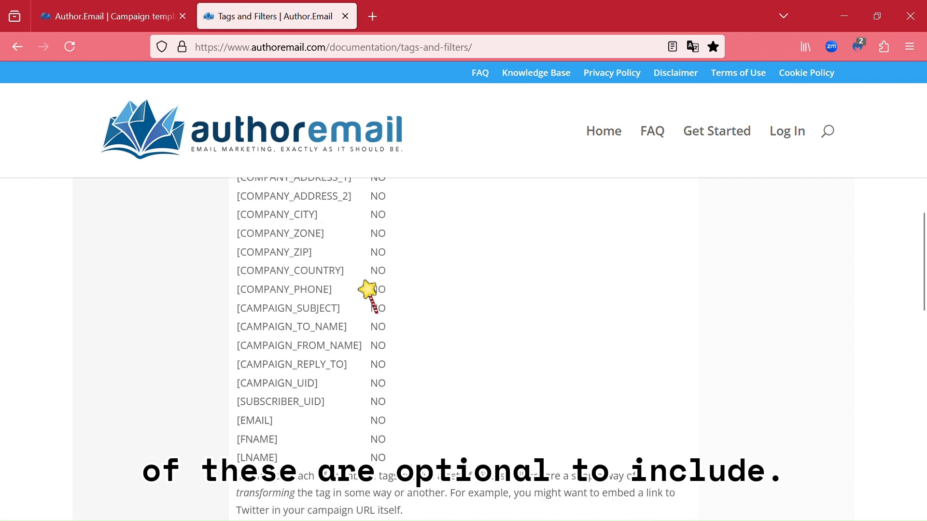
pyautogui.scroll(5, 368, 290)
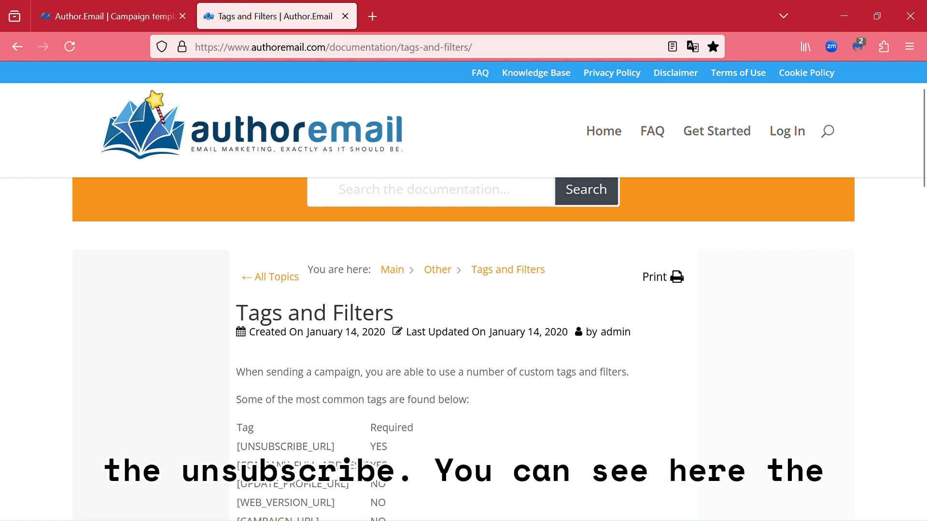
# - Insert the tag [COMPANY_FULL_ADDRESS] after the unsubscribe link in the campaign's footer block
pyautogui.click(97, 14)
pyautogui.click(371, 348)
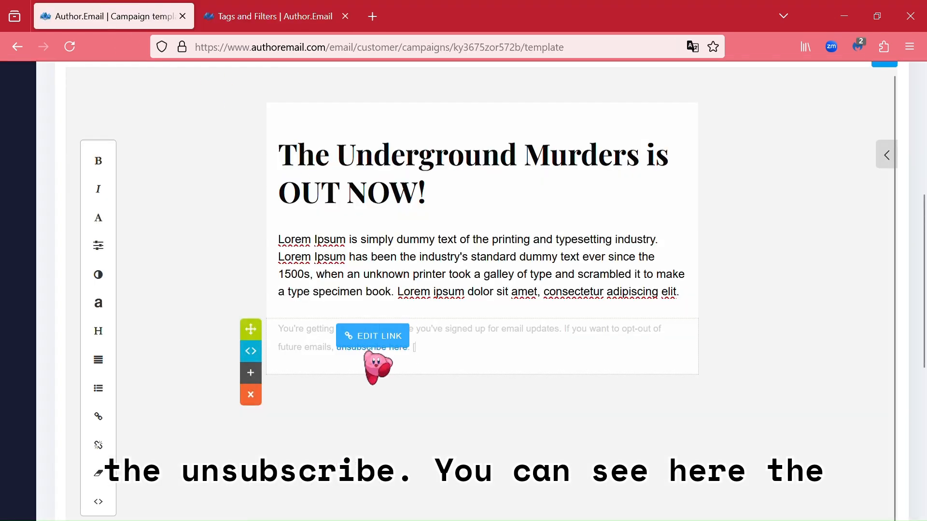
pyautogui.click(244, 14)
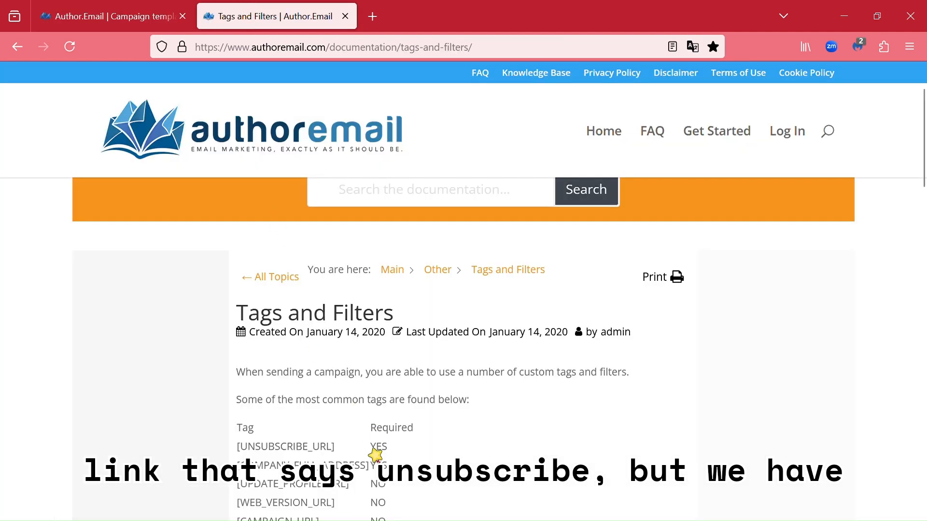
pyautogui.click(125, 11)
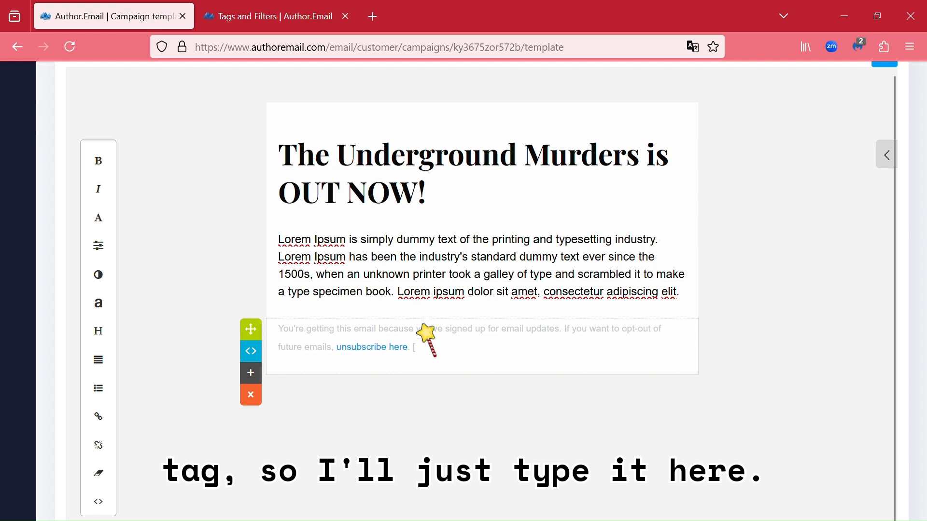
pyautogui.write('[COM')
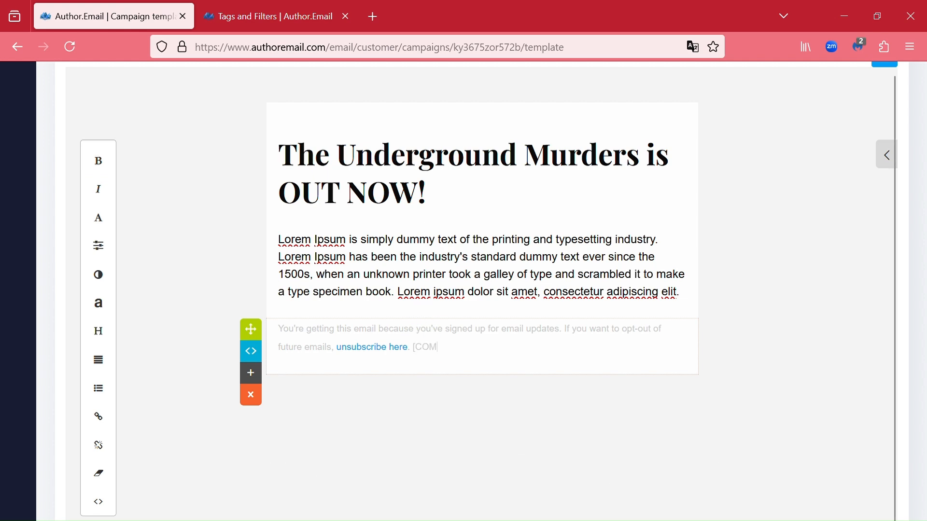
pyautogui.write('PANY_FULL_ADDRESS')
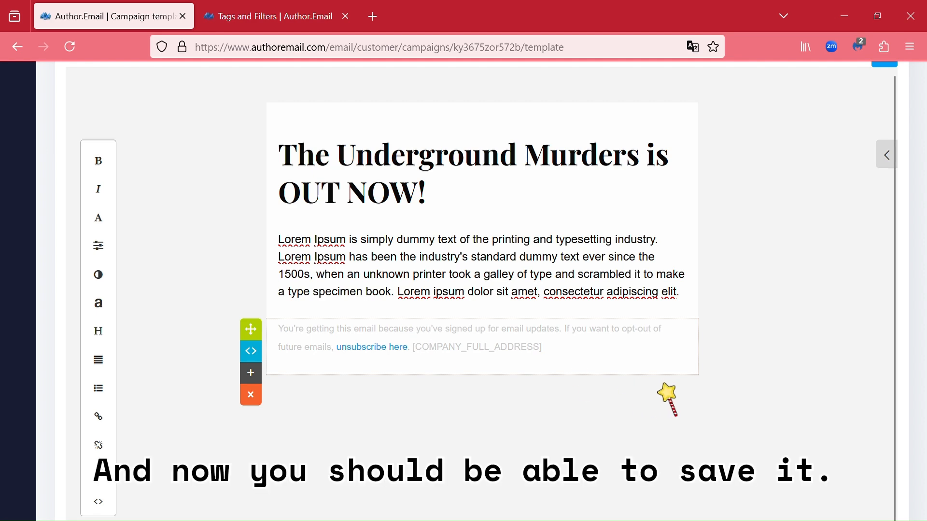
# - Save the campaign's template content and view the saved email
pyautogui.scroll(-2, 695, 338)
pyautogui.scroll(-6, 719, 309)
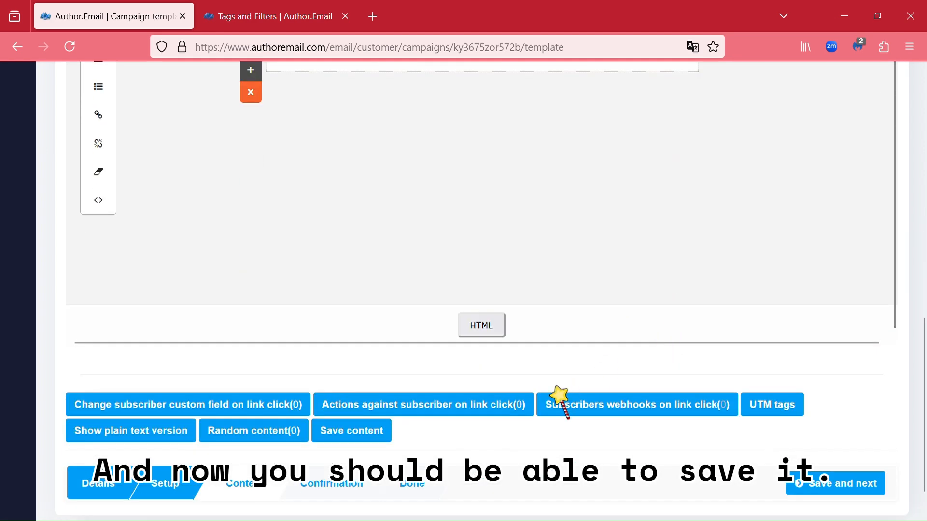
pyautogui.click(370, 434)
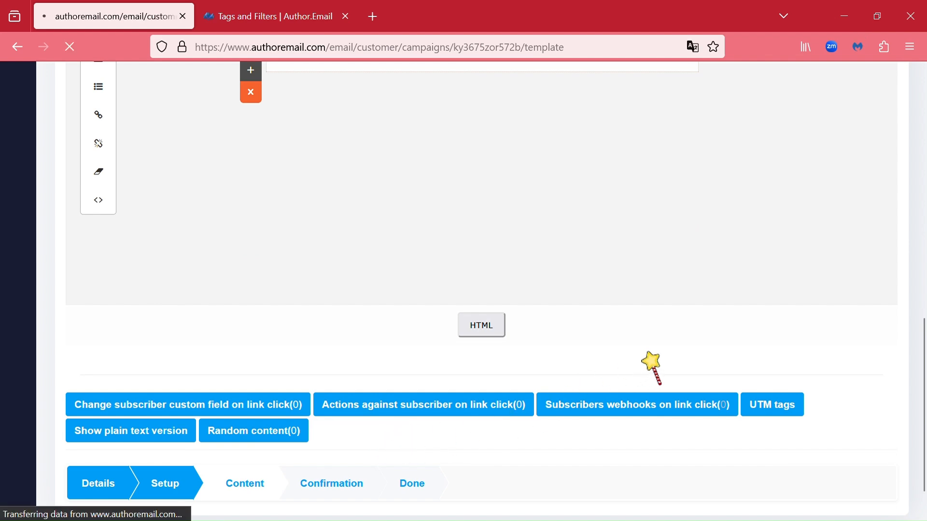
pyautogui.scroll(-3, 688, 357)
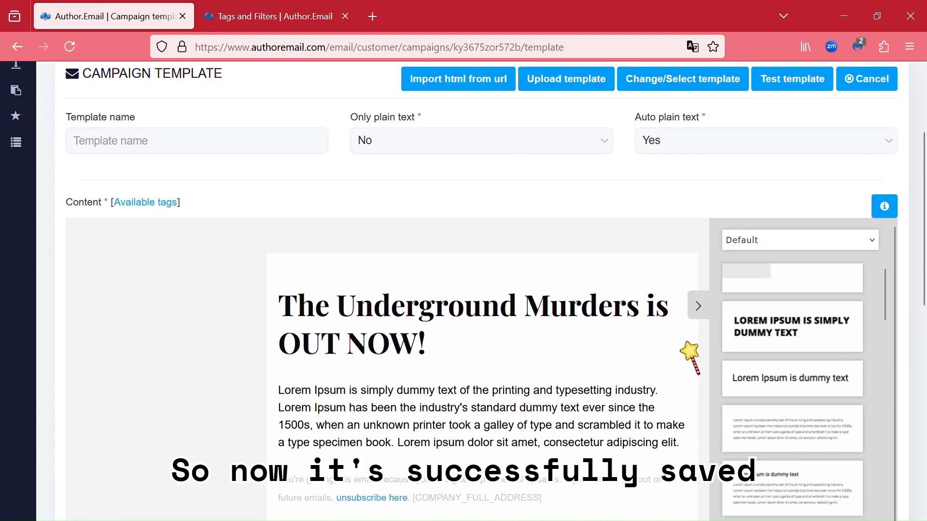
# - Insert a thin line separator between the text paragraph and the footer of the email
pyautogui.scroll(-2, 685, 348)
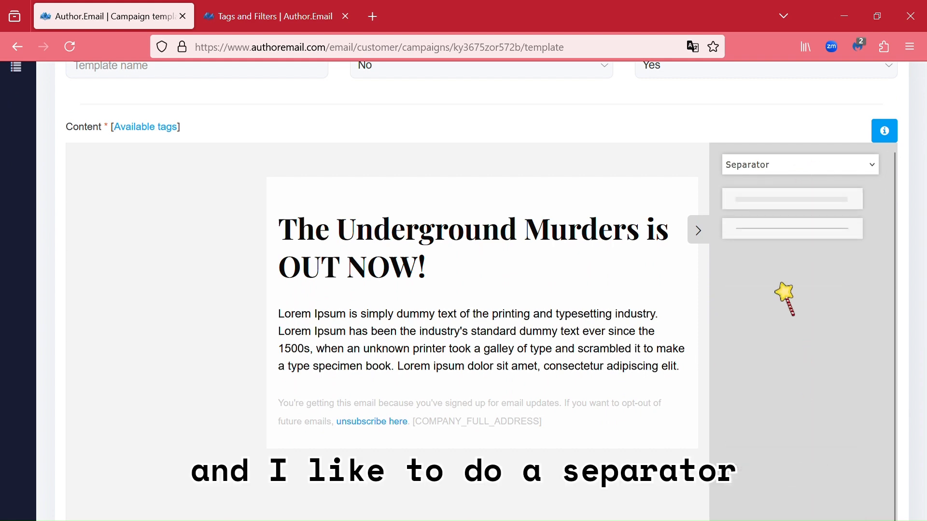
pyautogui.moveTo(792, 228); pyautogui.dragTo(518, 391)
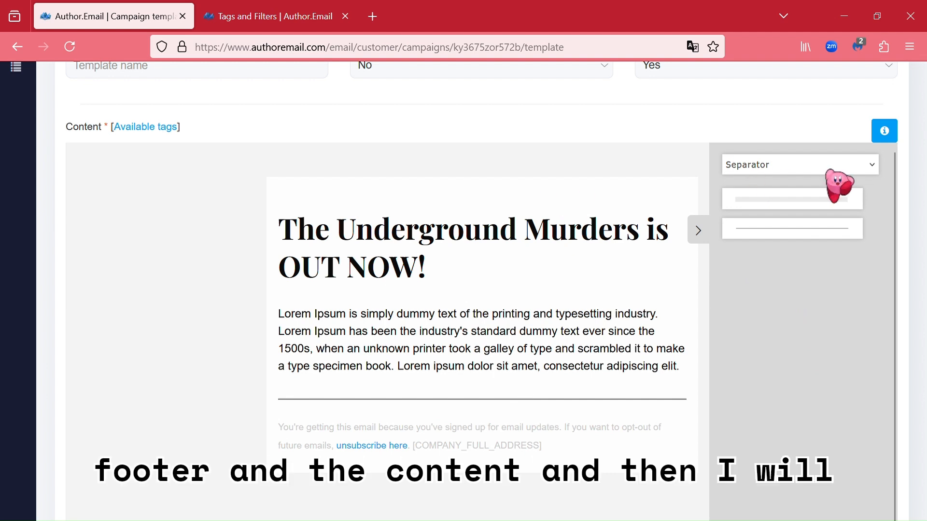
pyautogui.moveTo(838, 195); pyautogui.dragTo(560, 207)
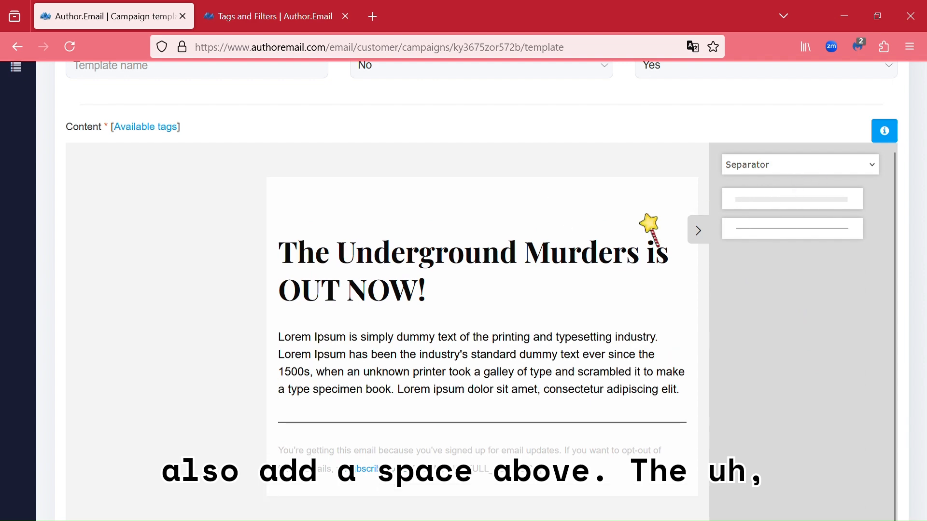
pyautogui.click(540, 221)
pyautogui.click(250, 276)
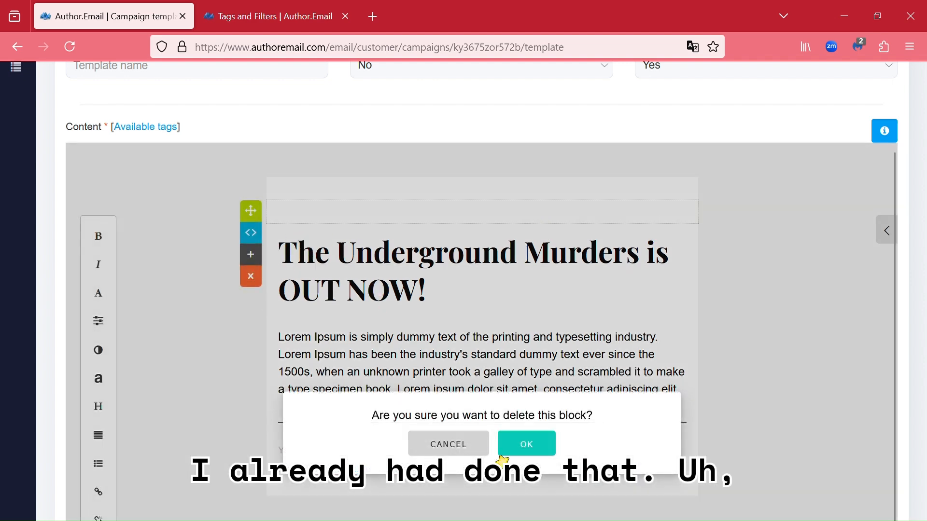
pyautogui.click(525, 443)
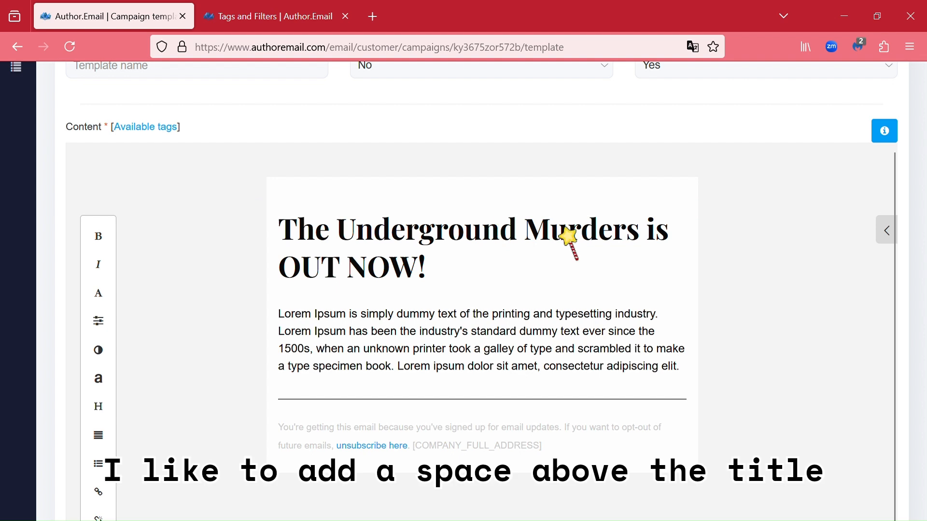
pyautogui.click(582, 207)
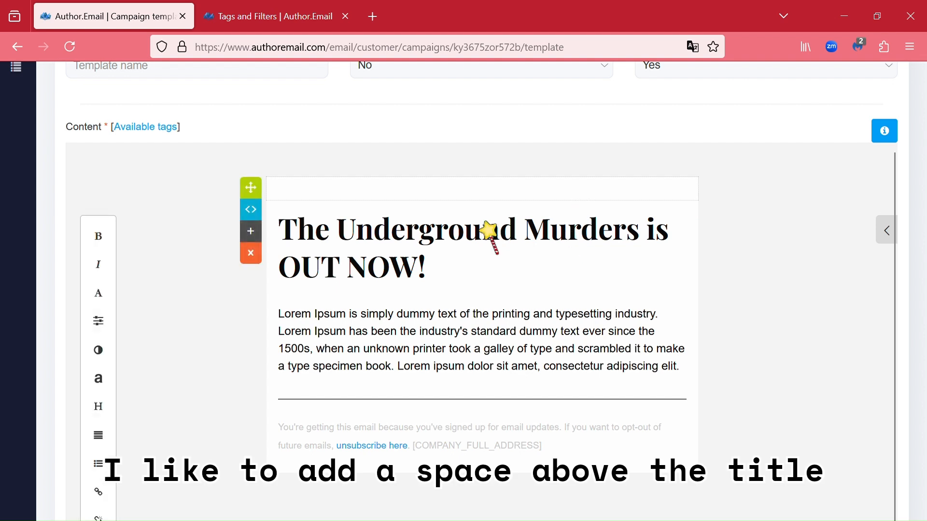
# - Insert the centered wide Logo block without a caption between the spacer and the title
pyautogui.click(887, 231)
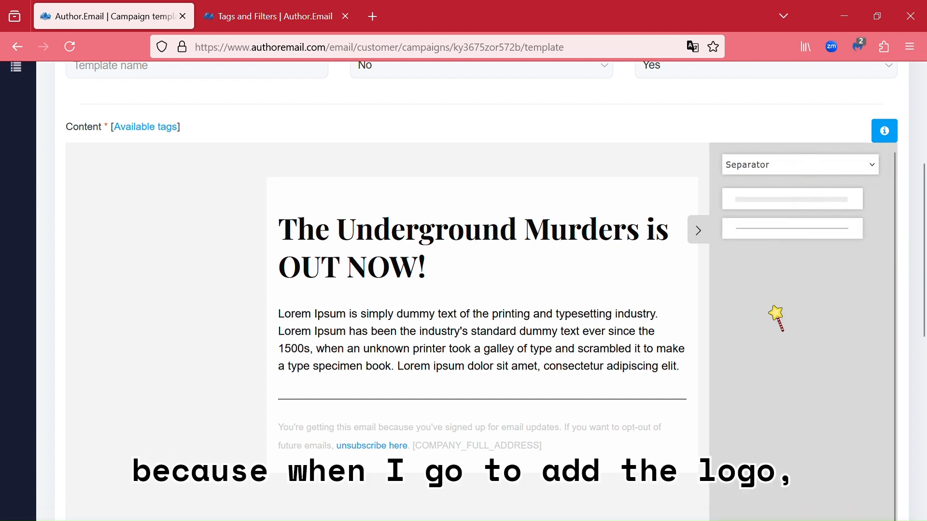
pyautogui.click(751, 227)
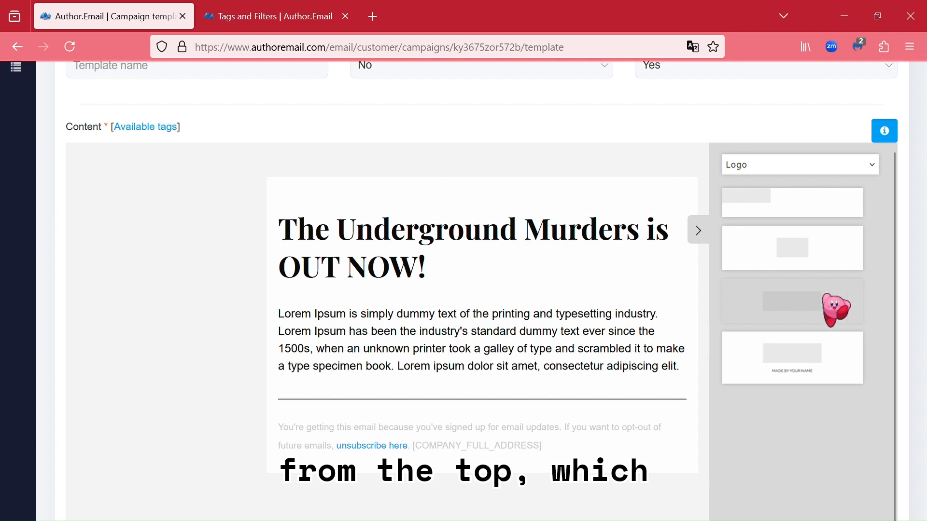
pyautogui.moveTo(827, 306); pyautogui.dragTo(529, 207)
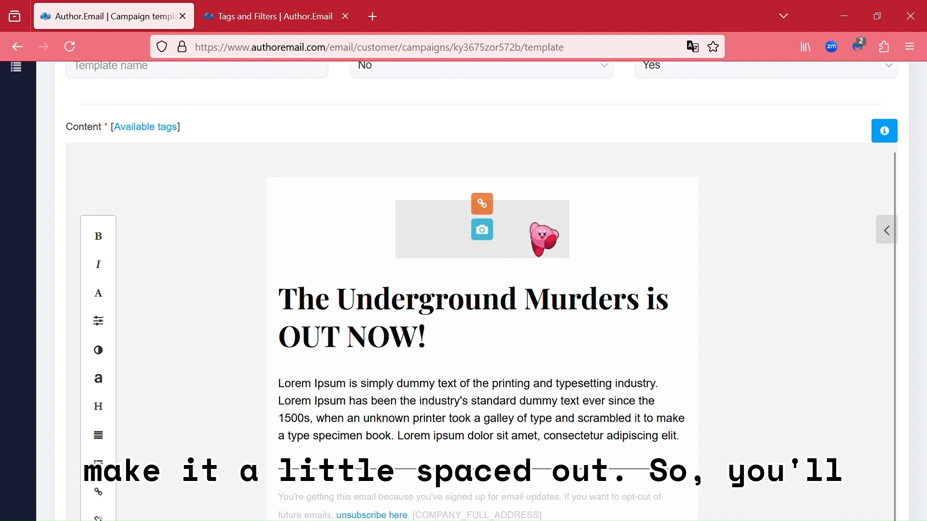
# - Place the author's banner image in the logo placeholder with No Crop enabled
pyautogui.click(482, 230)
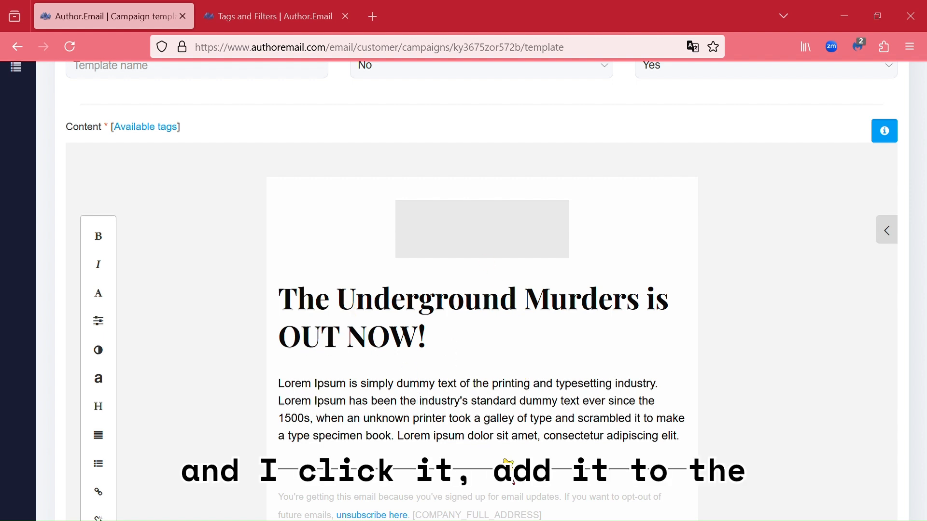
pyautogui.click(499, 246)
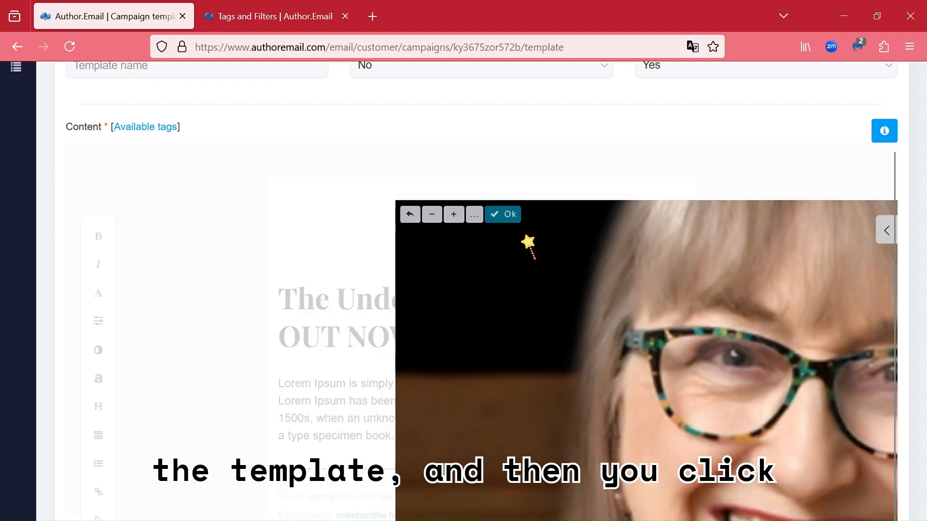
pyautogui.click(474, 215)
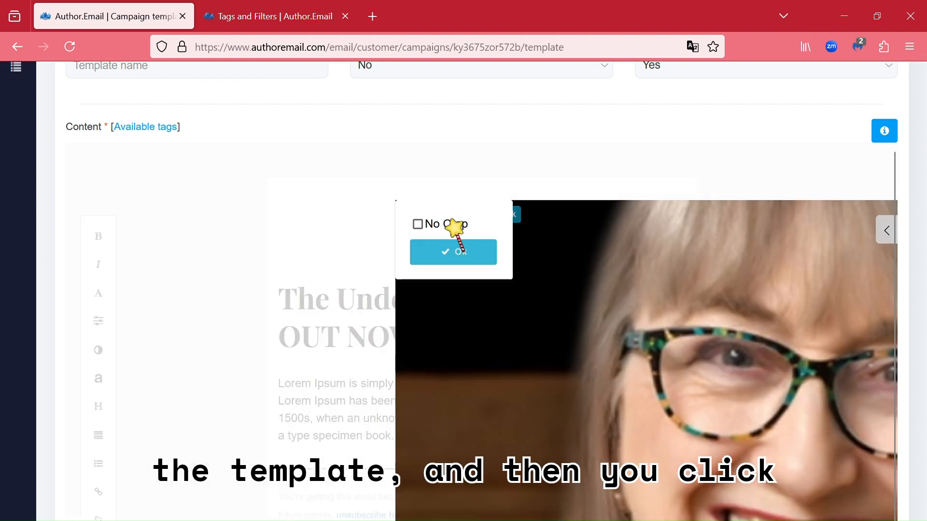
pyautogui.click(428, 224)
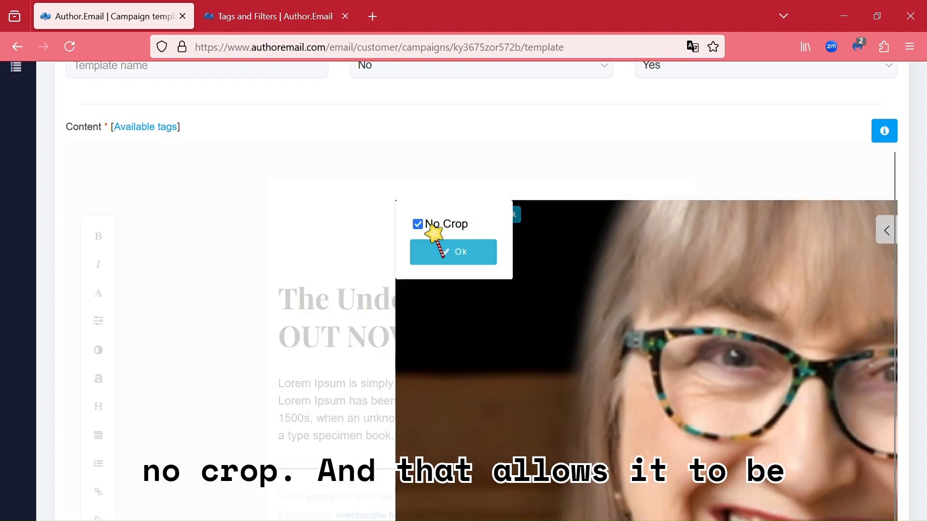
pyautogui.click(471, 253)
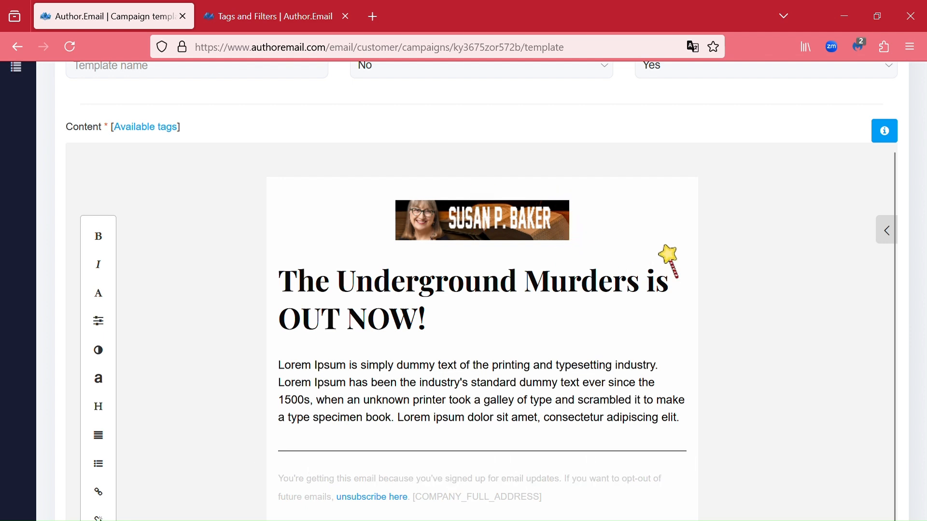
# - Center-align the title "The Underground Murders is OUT NOW!" and look through its font choices as far as Playfair Display
pyautogui.scroll(-2, 635, 300)
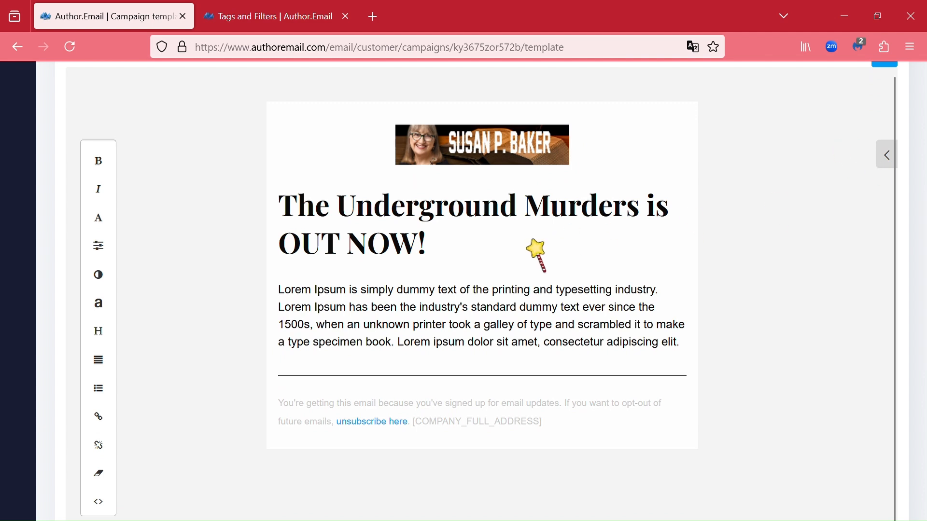
pyautogui.click(449, 249)
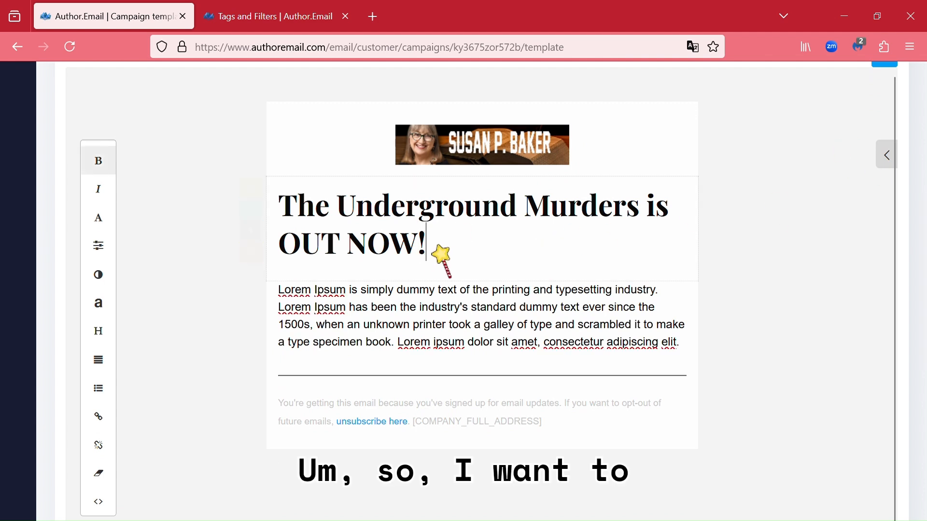
pyautogui.moveTo(439, 252); pyautogui.dragTo(280, 205)
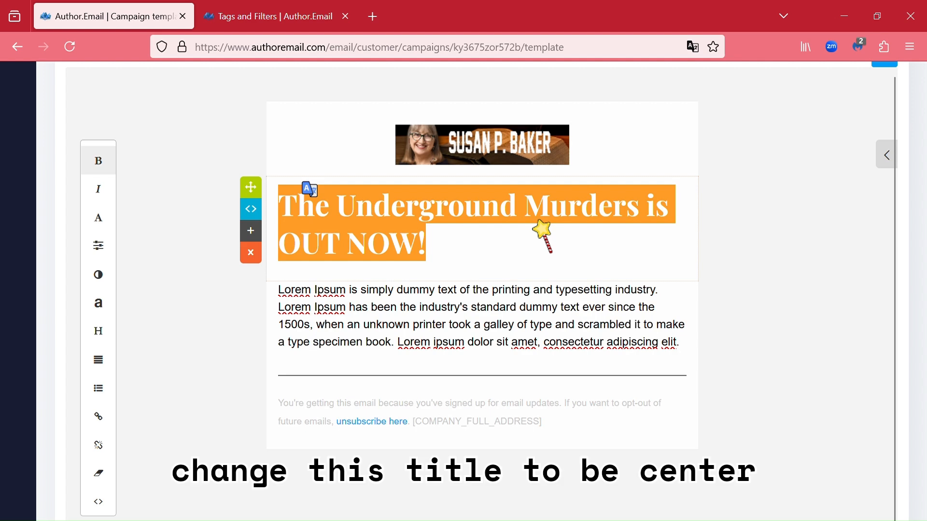
pyautogui.click(101, 366)
pyautogui.click(141, 393)
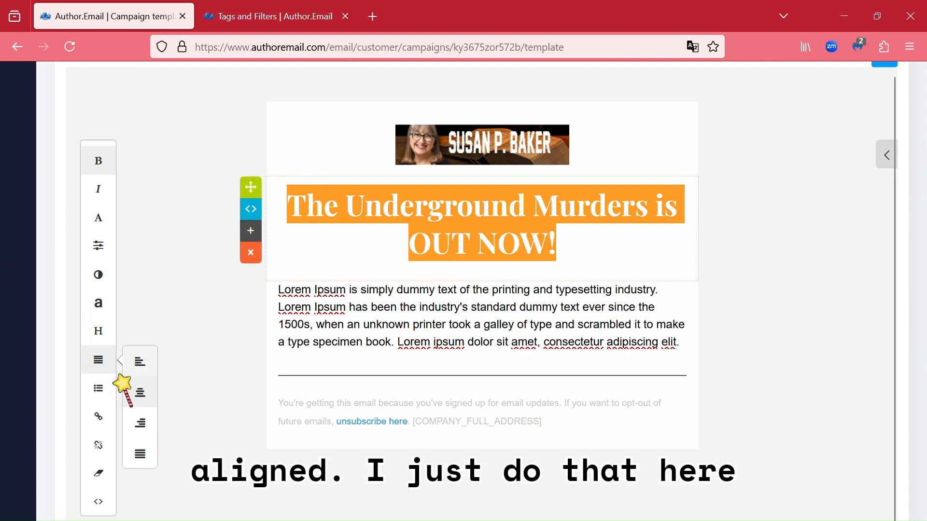
pyautogui.click(100, 304)
pyautogui.scroll(-10, 189, 357)
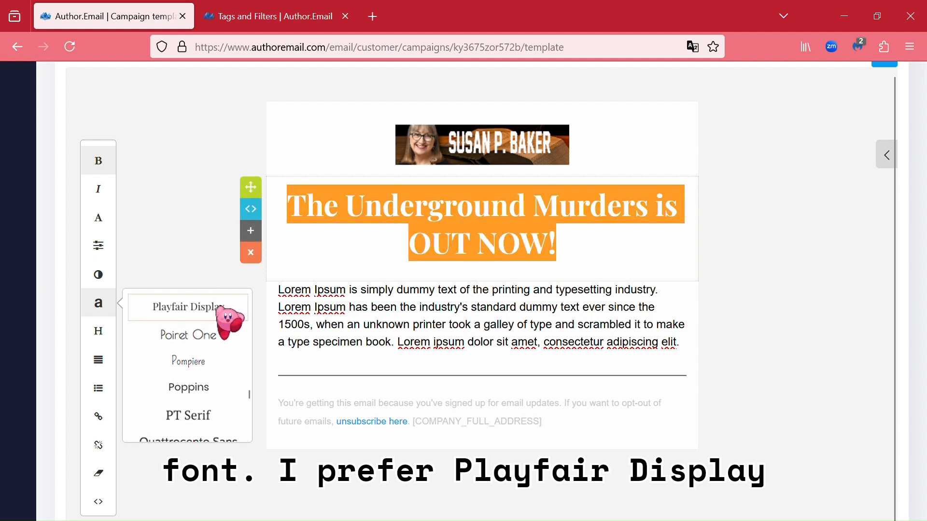
pyautogui.click(191, 273)
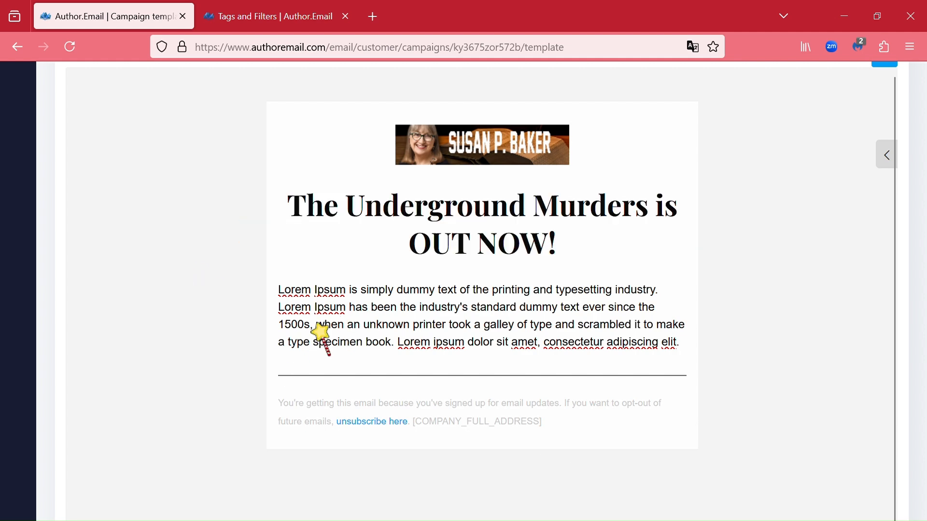
# - Insert a Paragraph block with an image beside text between the title and the existing text paragraph
pyautogui.click(522, 314)
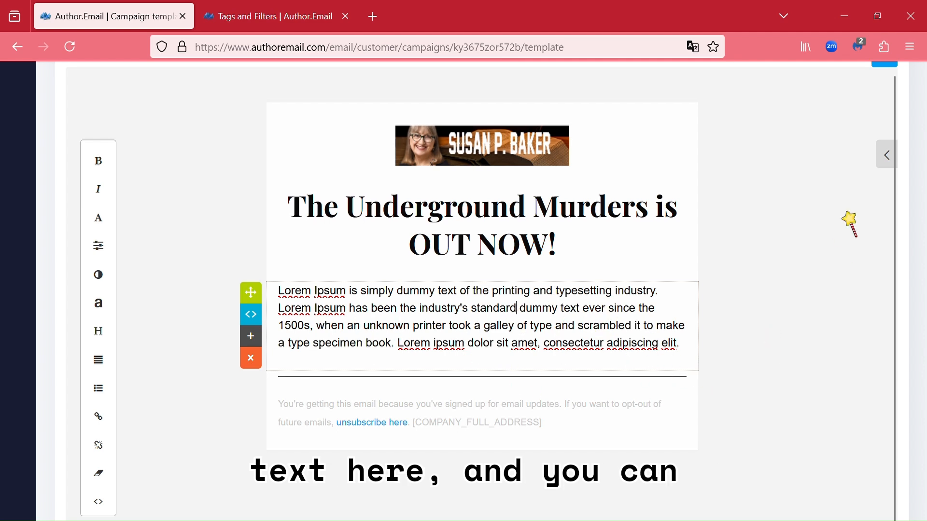
pyautogui.click(888, 155)
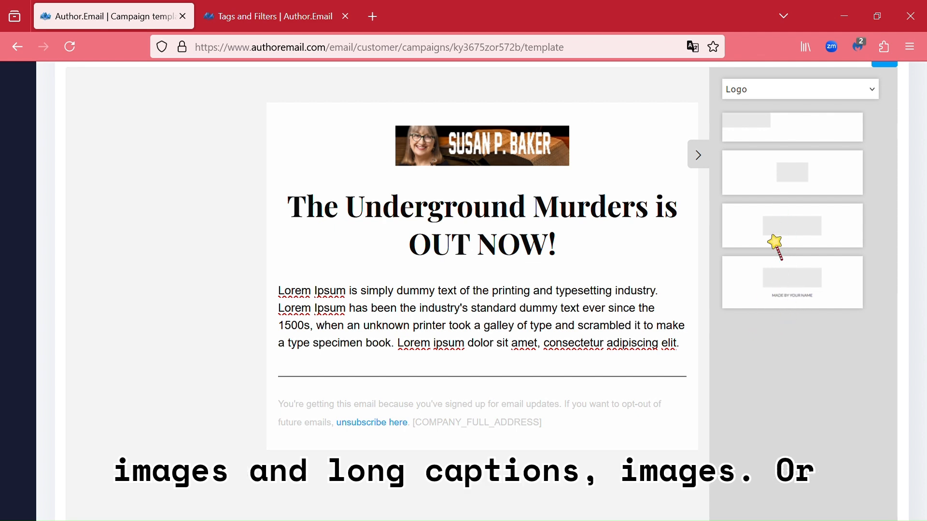
pyautogui.scroll(-5, 768, 265)
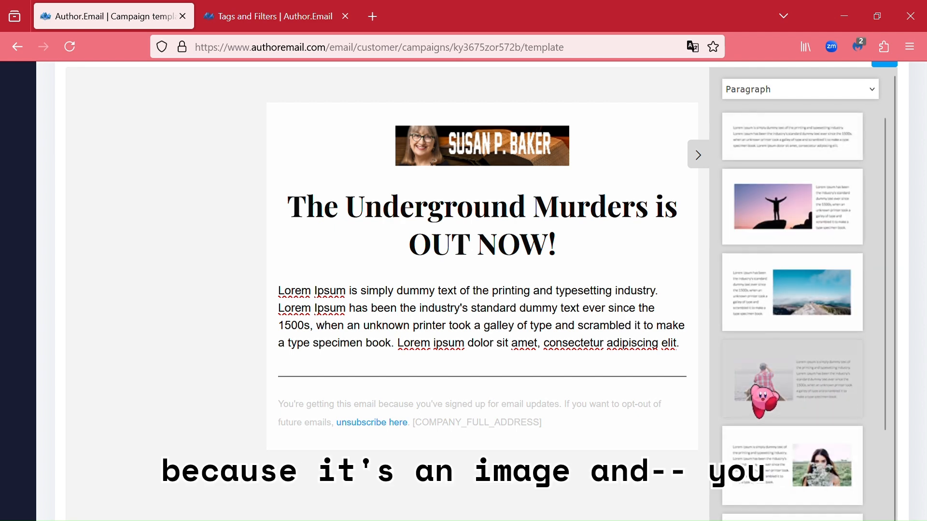
pyautogui.moveTo(844, 403); pyautogui.dragTo(604, 292)
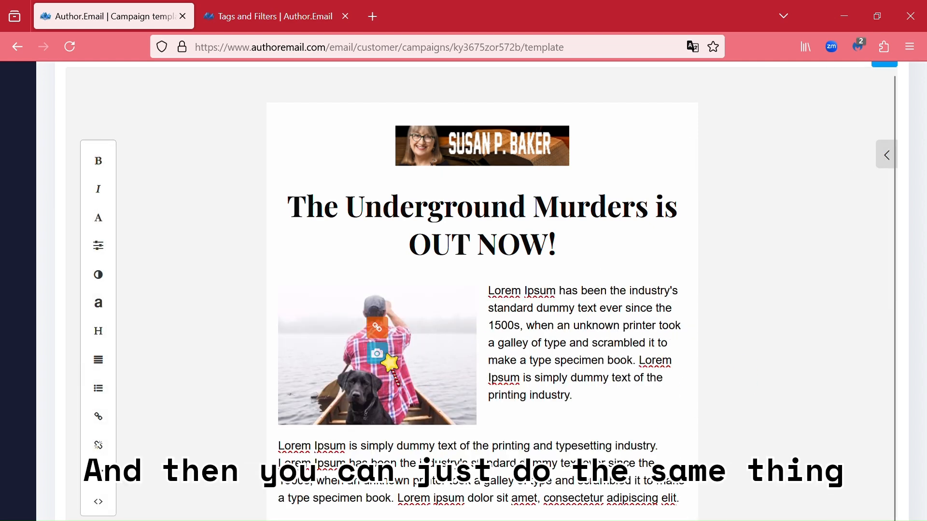
# - Replace the new block's placeholder photo with The Underground Murders book cover, with No Crop applied
pyautogui.click(382, 353)
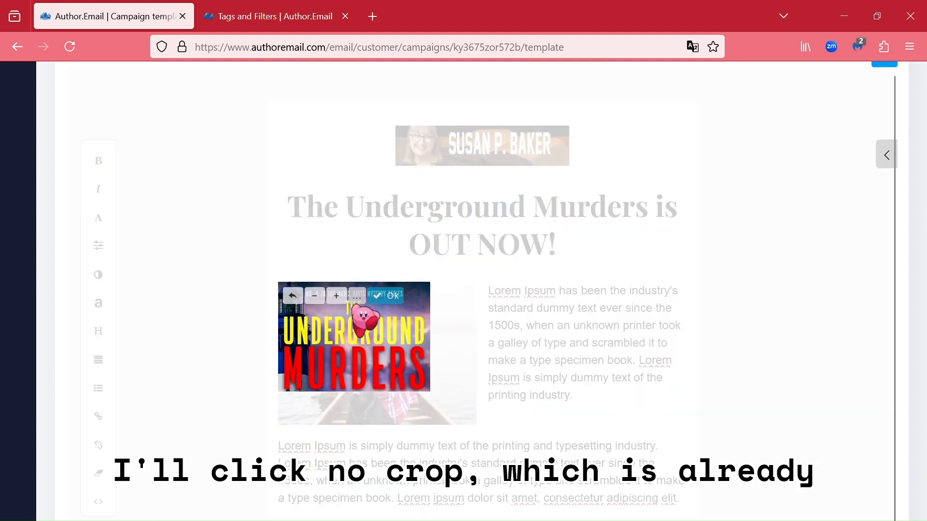
pyautogui.click(356, 296)
pyautogui.click(341, 335)
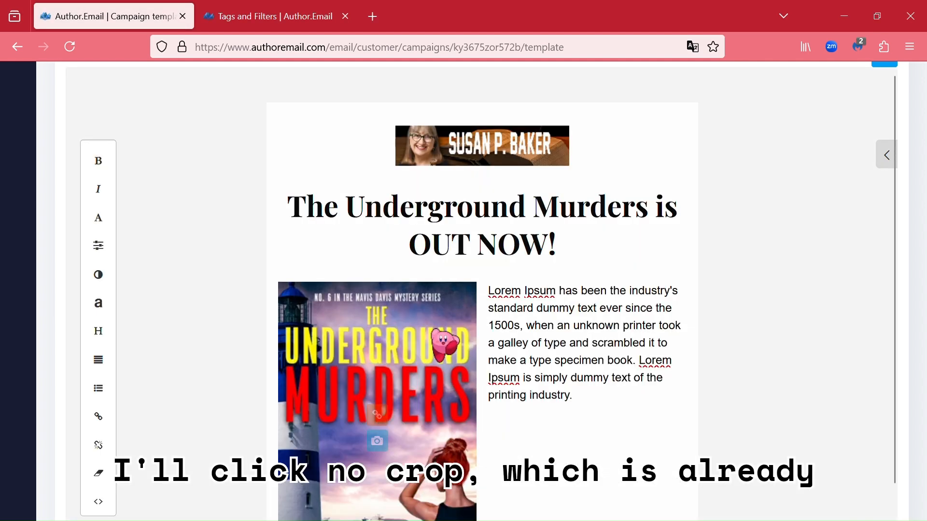
# - Examine how the uncropped book cover sits beside its text and how the paragraph and footer follow below
pyautogui.scroll(-2, 612, 355)
pyautogui.scroll(-3, 478, 261)
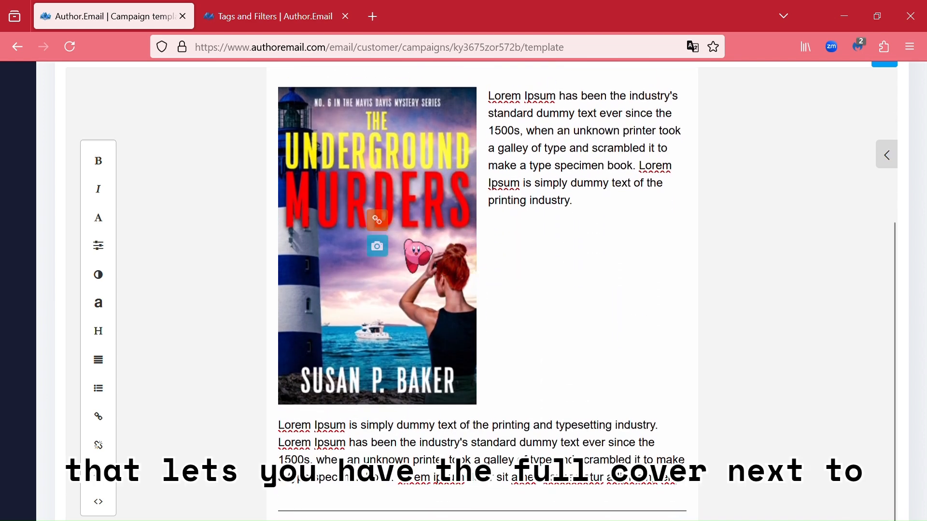
pyautogui.scroll(-2, 637, 323)
pyautogui.scroll(2, 636, 322)
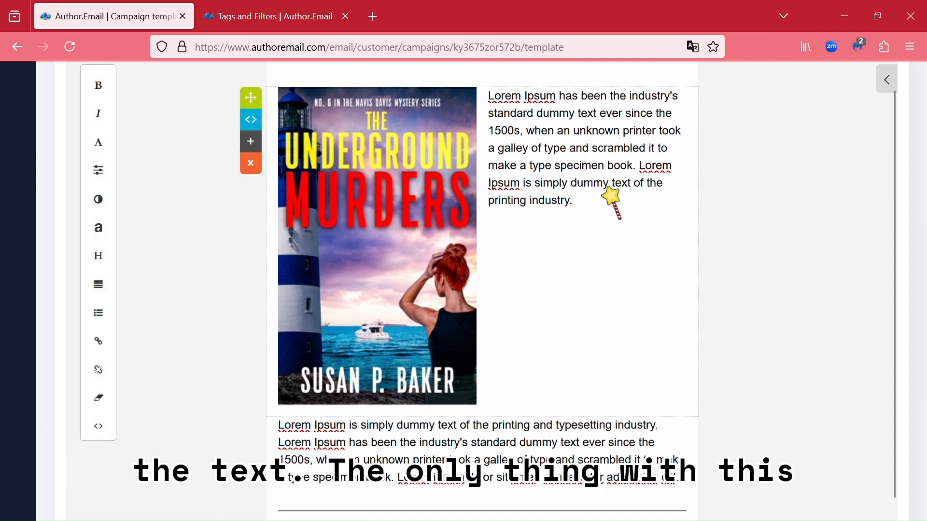
pyautogui.scroll(2, 588, 203)
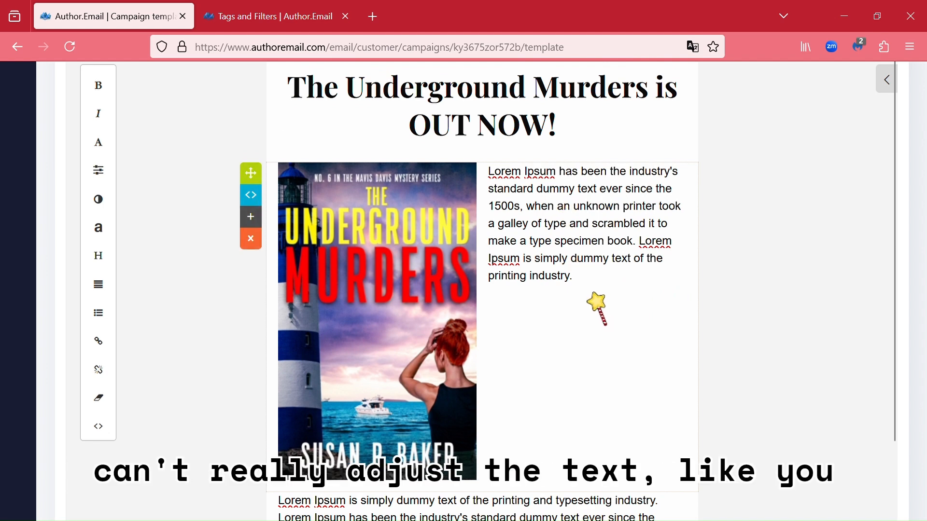
pyautogui.scroll(-3, 596, 309)
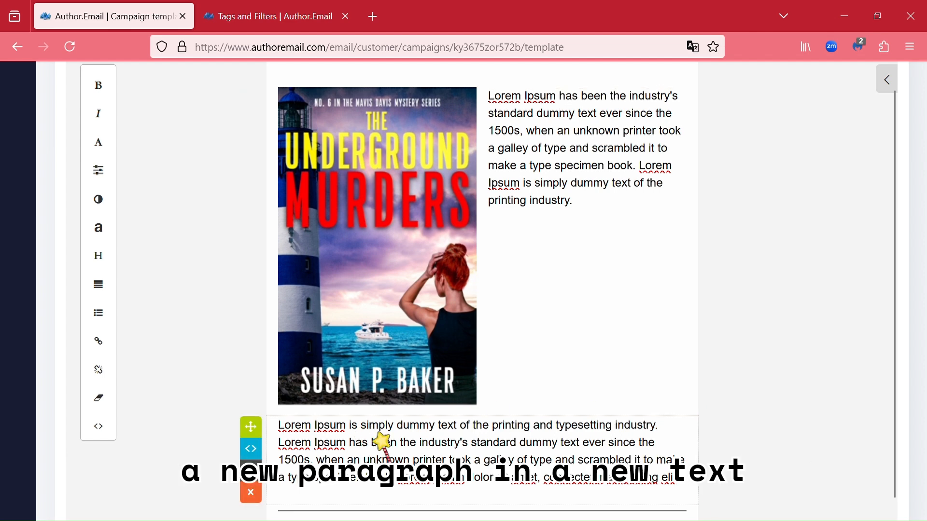
pyautogui.scroll(-1, 683, 393)
pyautogui.scroll(-2, 692, 400)
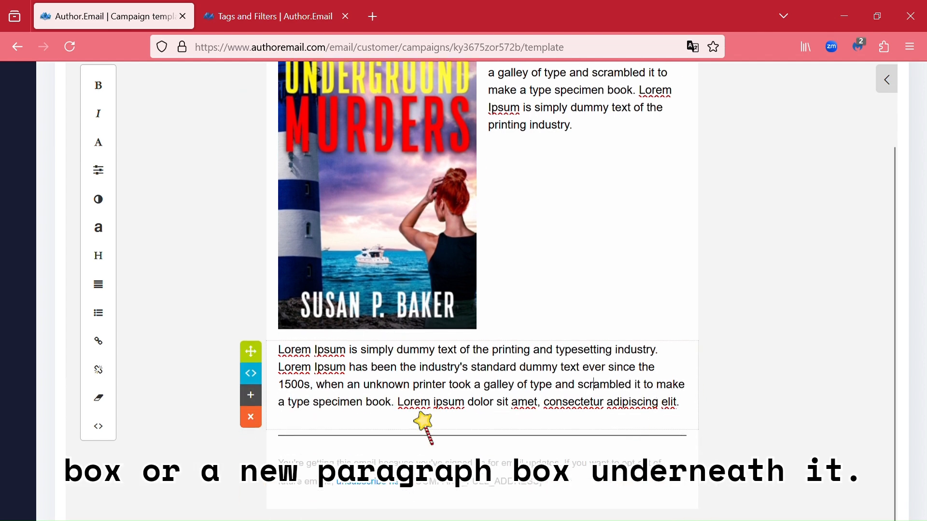
pyautogui.scroll(2, 719, 418)
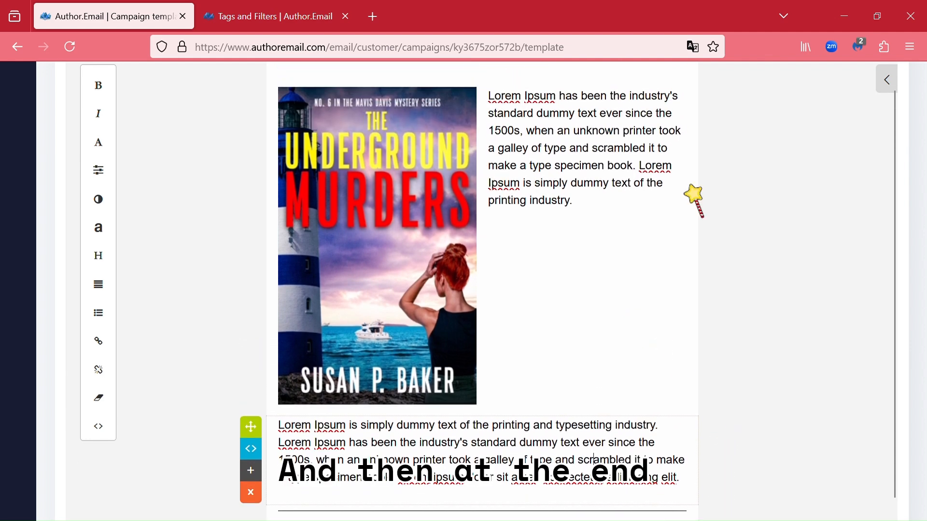
pyautogui.scroll(2, 694, 193)
# - Browse the Paragraph blocks and open the font size, letter spacing and line height settings of the text paragraph below the cover
pyautogui.click(891, 93)
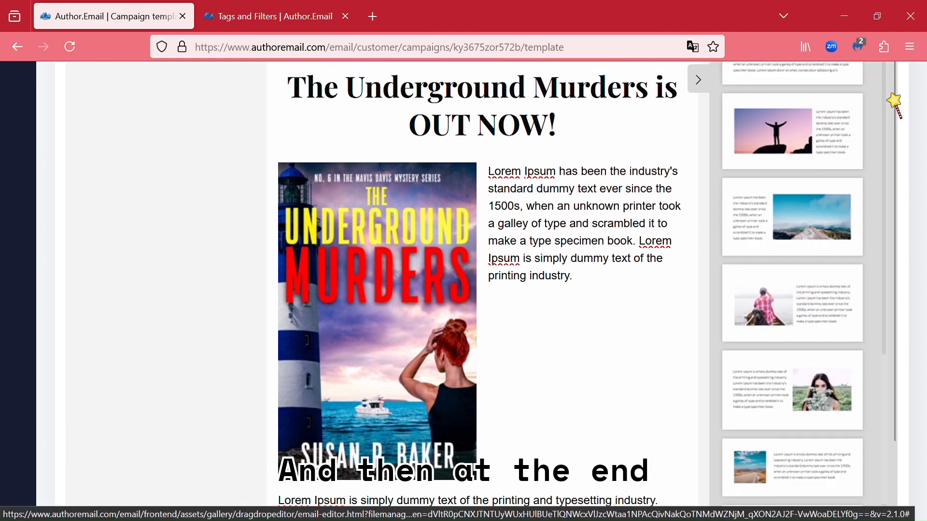
pyautogui.scroll(-2, 527, 321)
pyautogui.scroll(6, 903, 316)
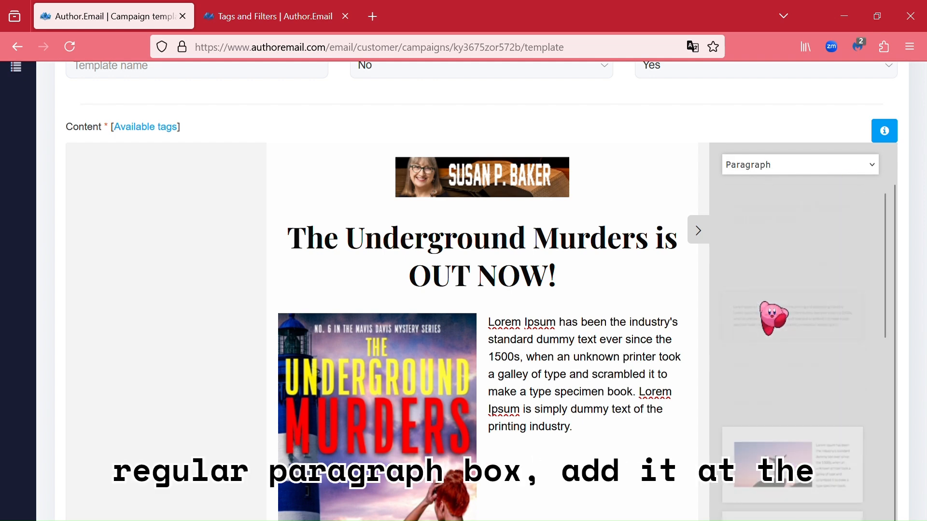
pyautogui.scroll(-3, 654, 352)
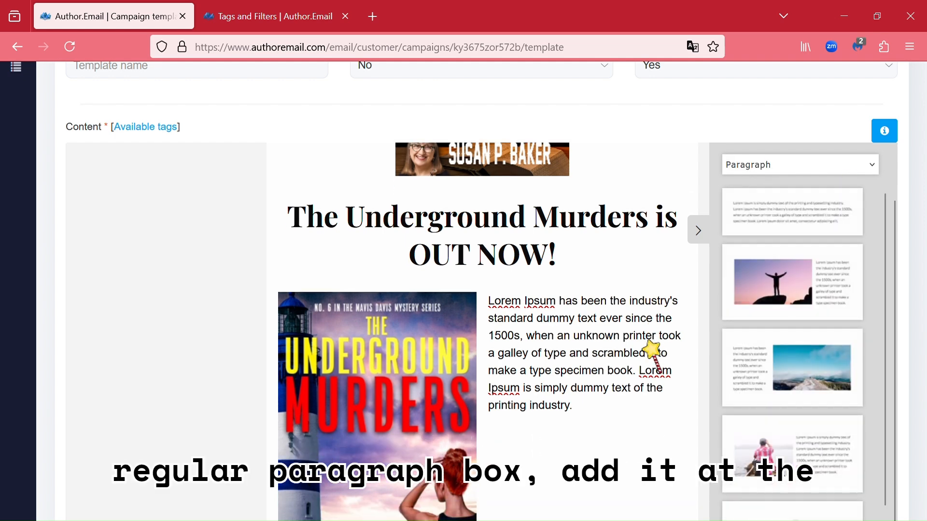
pyautogui.scroll(-3, 641, 408)
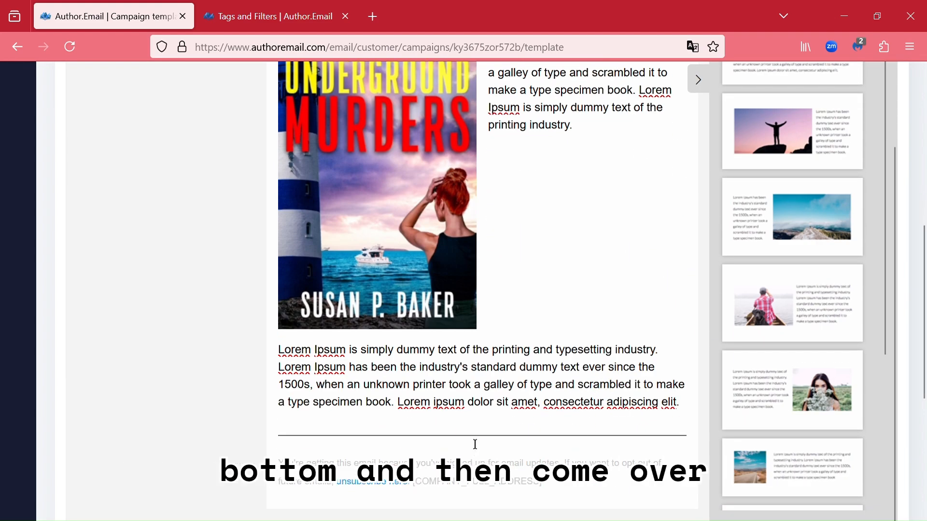
pyautogui.click(443, 384)
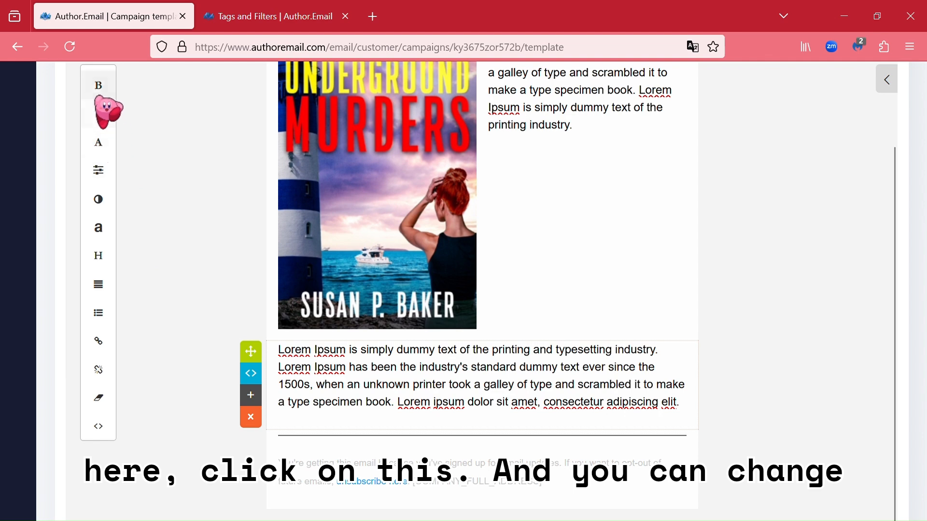
pyautogui.click(99, 170)
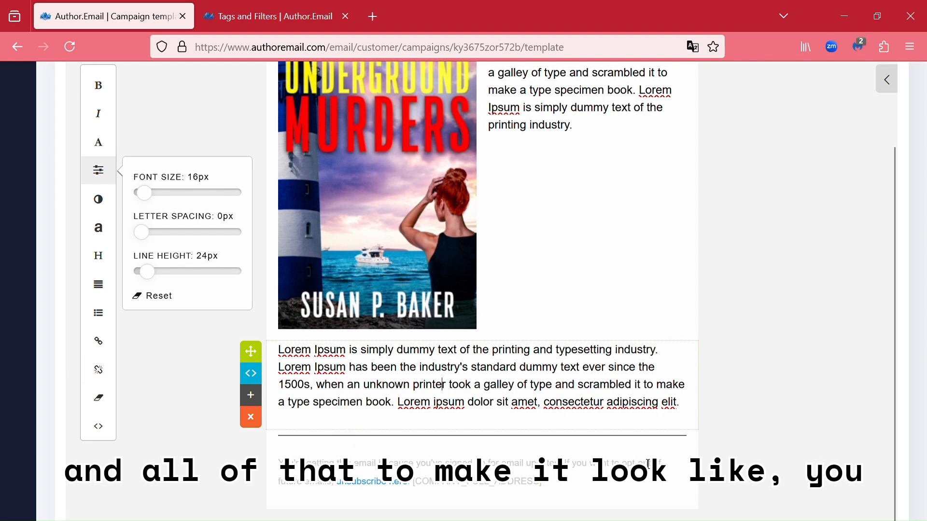
pyautogui.scroll(1, 698, 373)
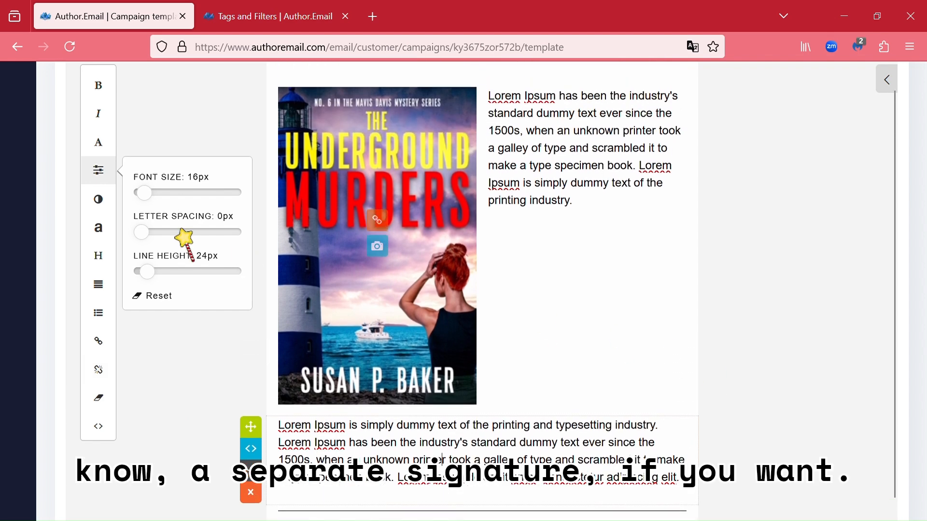
# - Review the whole email layout from the logo banner and title through the cover text to the footer tags
pyautogui.click(610, 333)
pyautogui.scroll(1, 610, 332)
pyautogui.scroll(4, 802, 348)
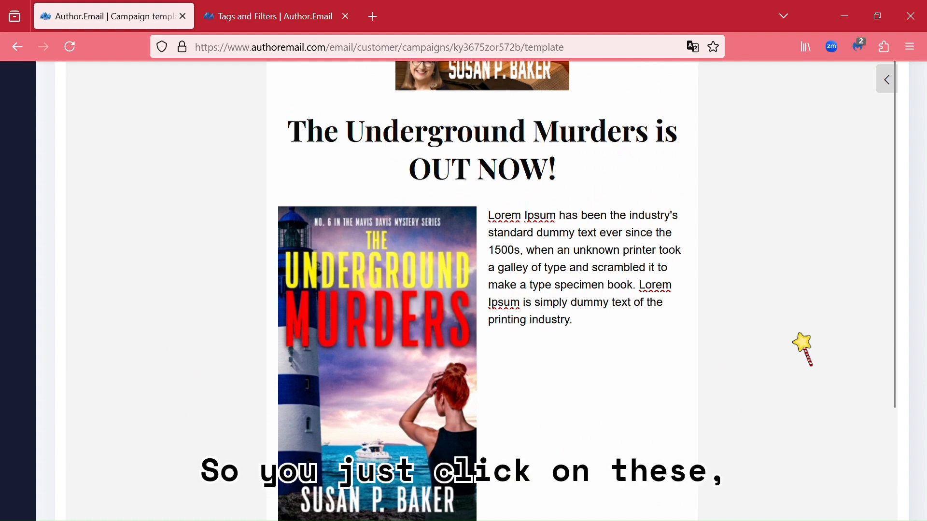
pyautogui.click(604, 280)
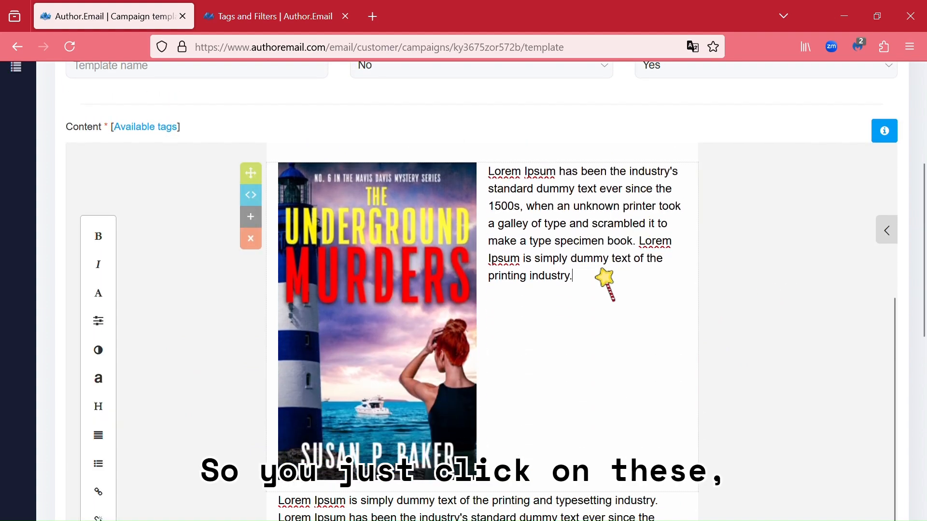
pyautogui.scroll(3, 791, 379)
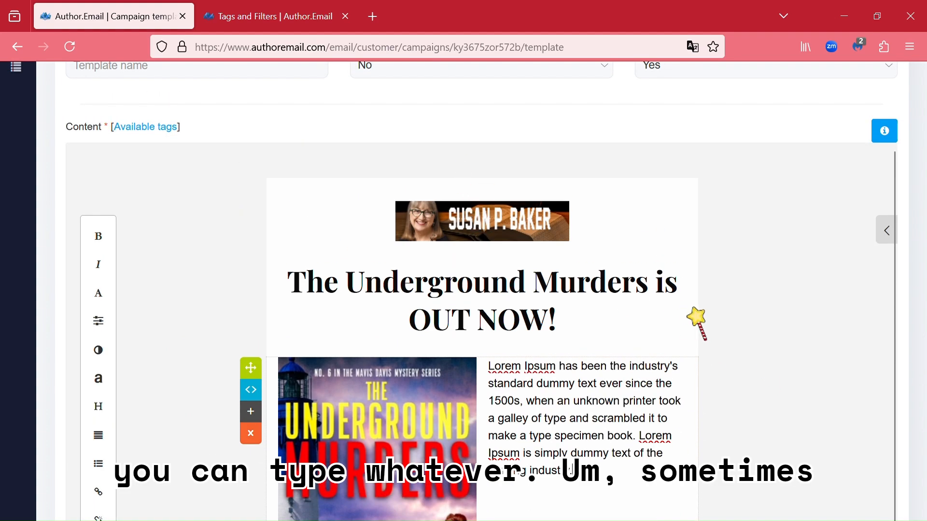
pyautogui.scroll(-12, 674, 424)
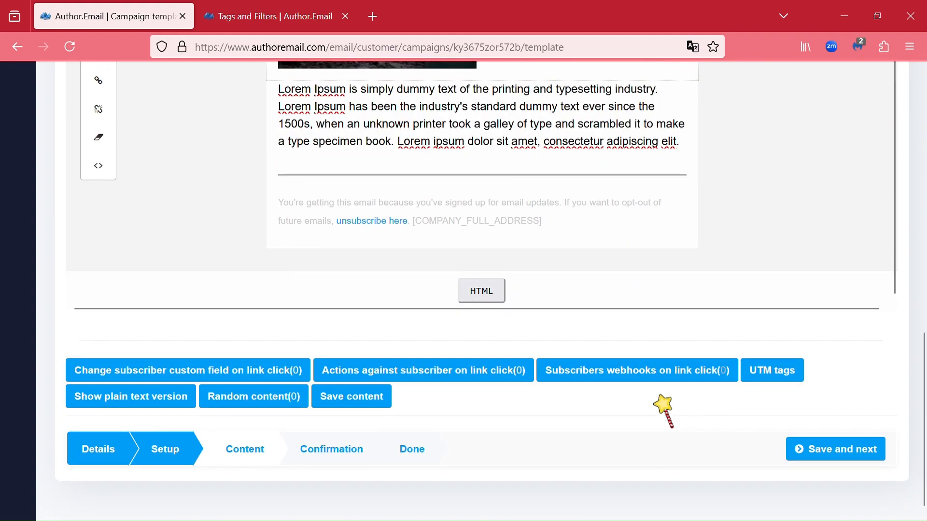
pyautogui.scroll(3, 682, 344)
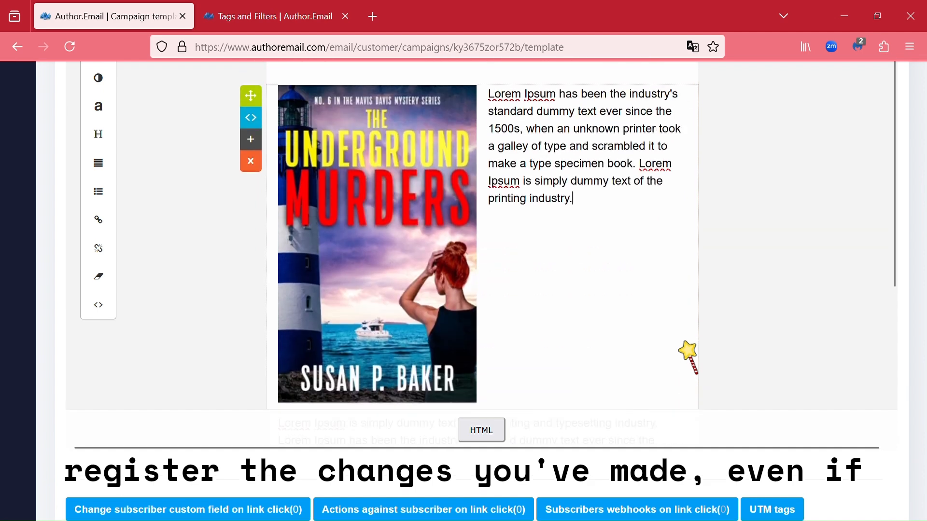
pyautogui.scroll(5, 688, 351)
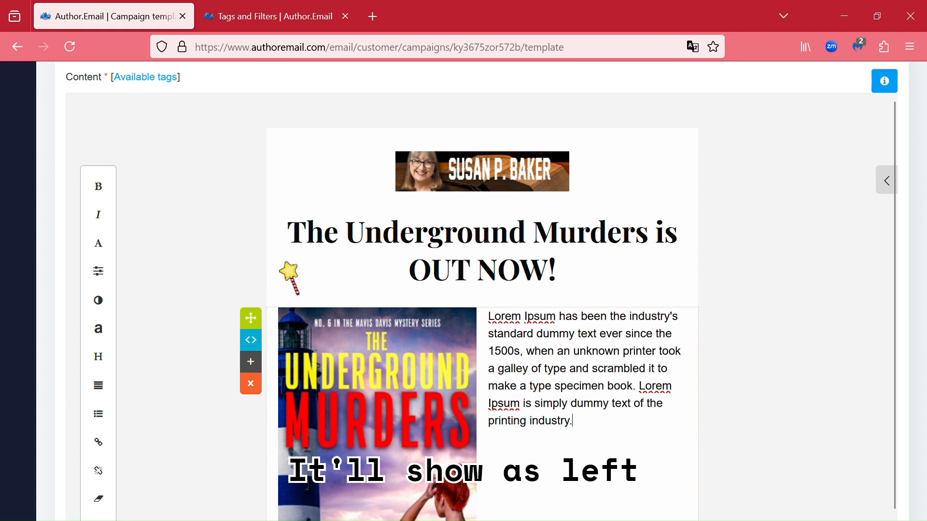
pyautogui.scroll(-4, 779, 306)
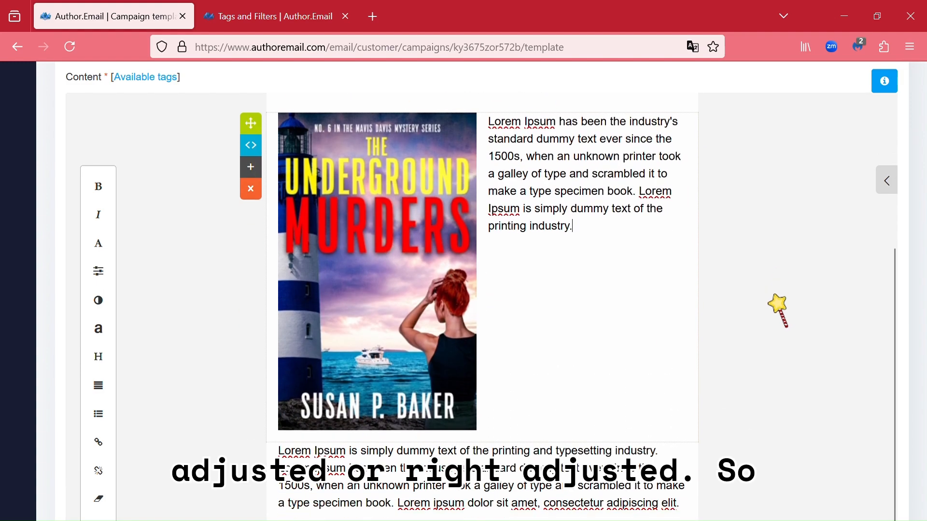
pyautogui.scroll(-8, 685, 356)
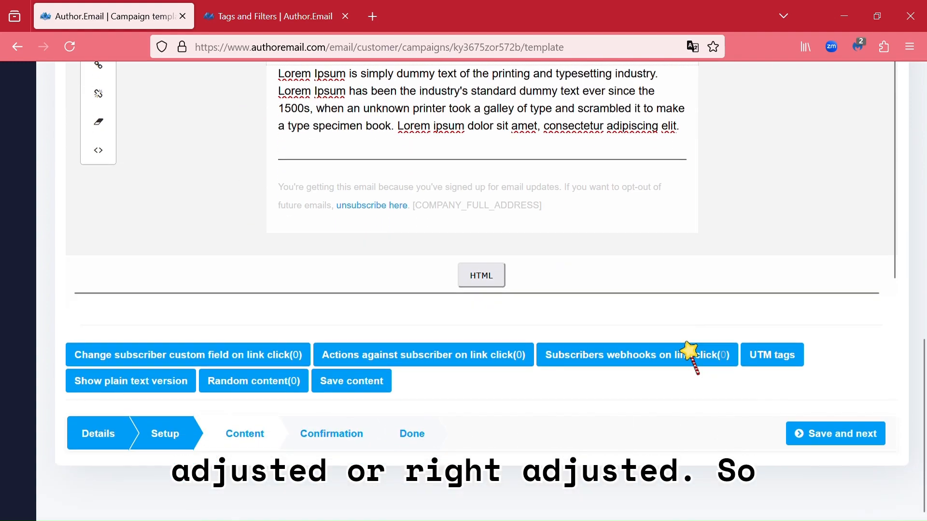
# - Save the email content and advance the campaign to the Confirmation stage
pyautogui.click(368, 380)
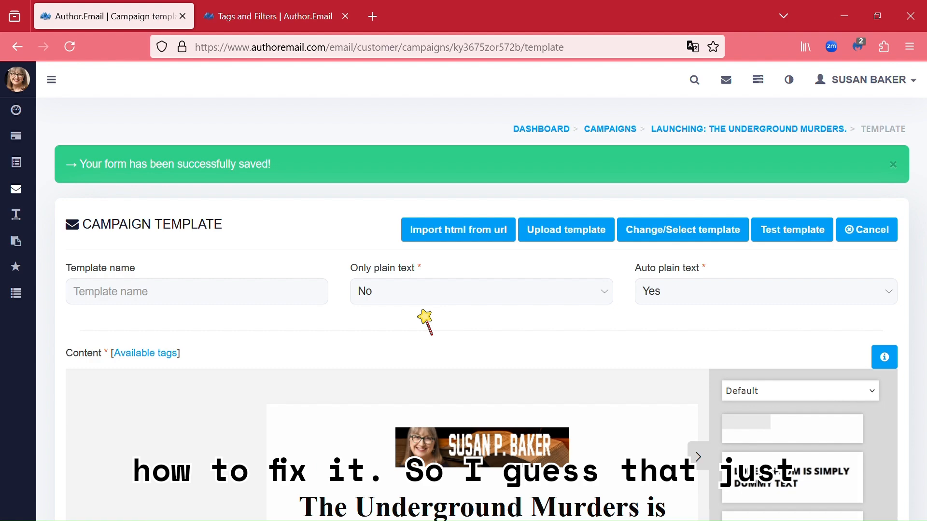
pyautogui.scroll(-2, 368, 320)
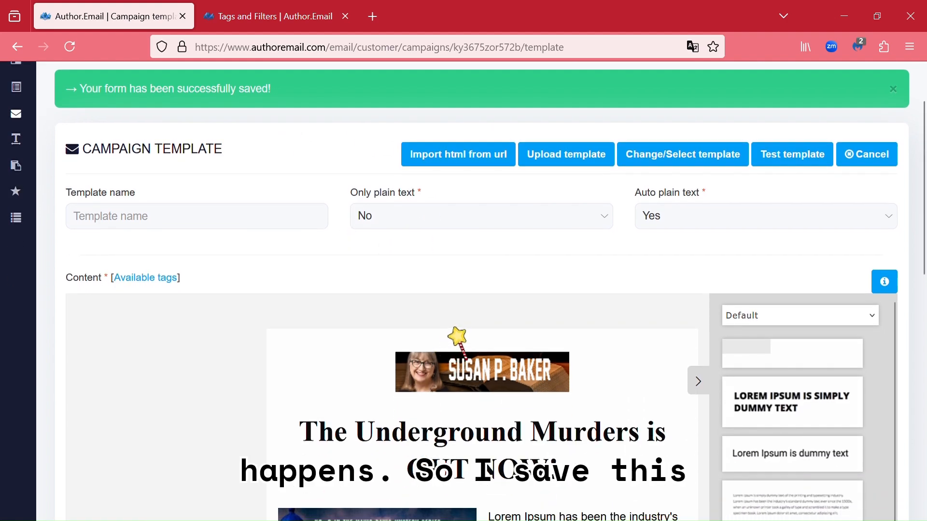
pyautogui.scroll(-3, 497, 331)
pyautogui.scroll(-10, 571, 306)
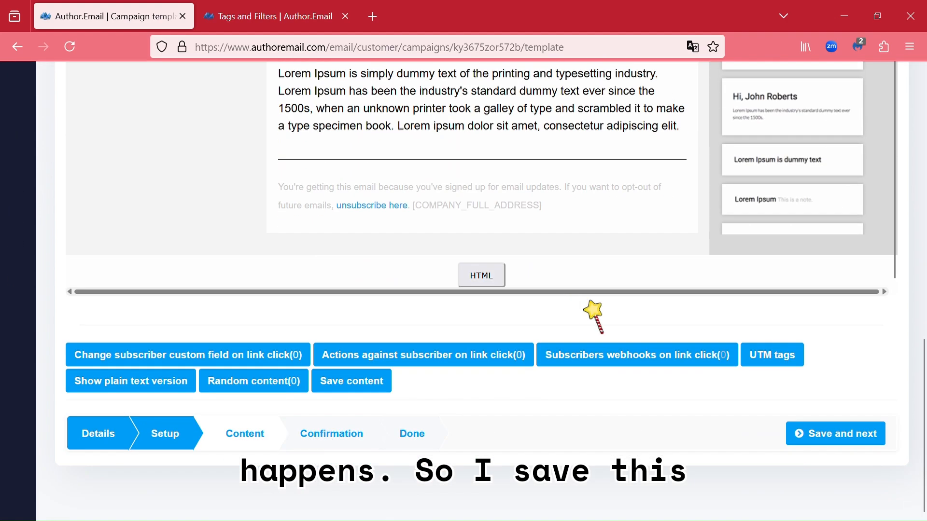
pyautogui.click(384, 380)
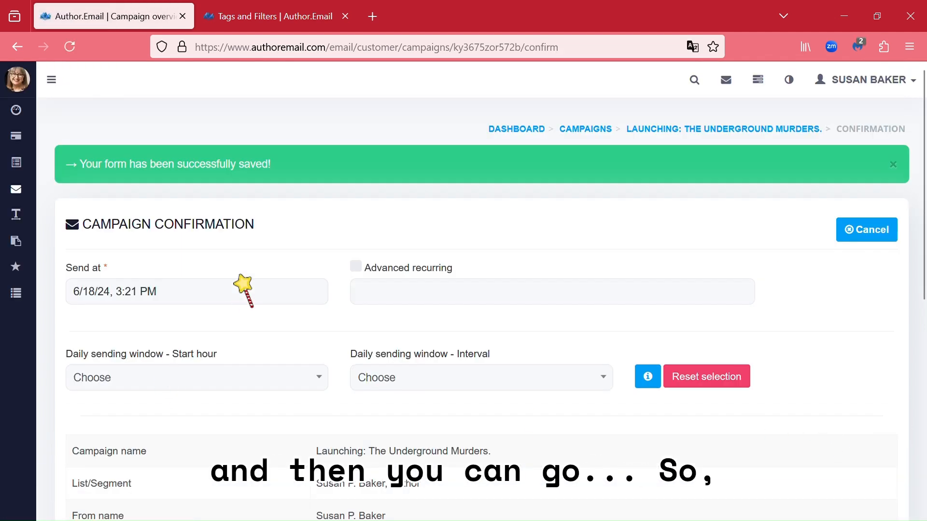
# - Review the campaign confirmation page, including its summary details and the Send at calendar
pyautogui.scroll(-2, 387, 357)
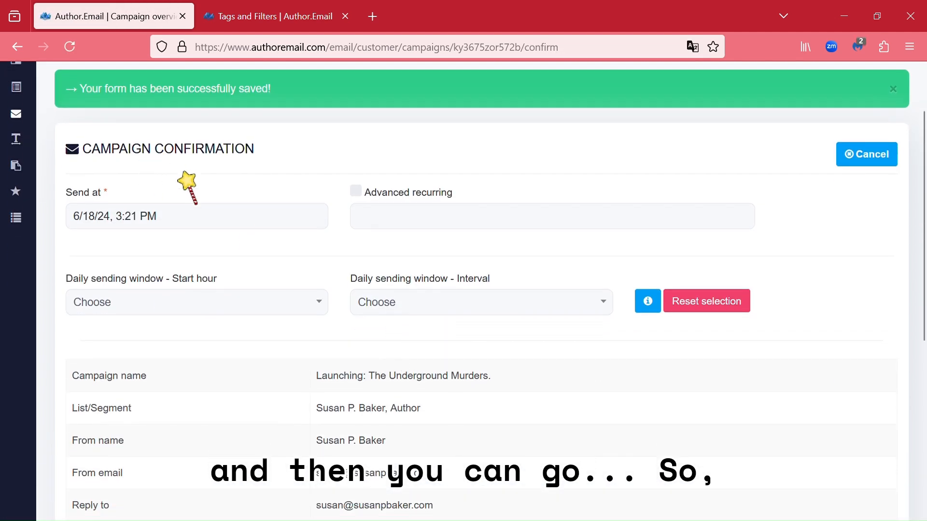
pyautogui.scroll(-6, 416, 389)
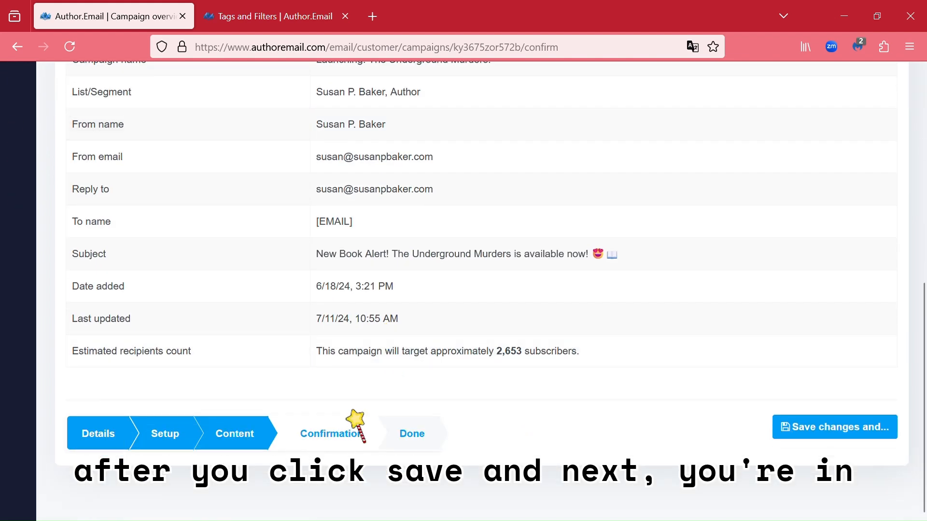
pyautogui.scroll(6, 358, 424)
pyautogui.scroll(2, 442, 413)
pyautogui.click(181, 285)
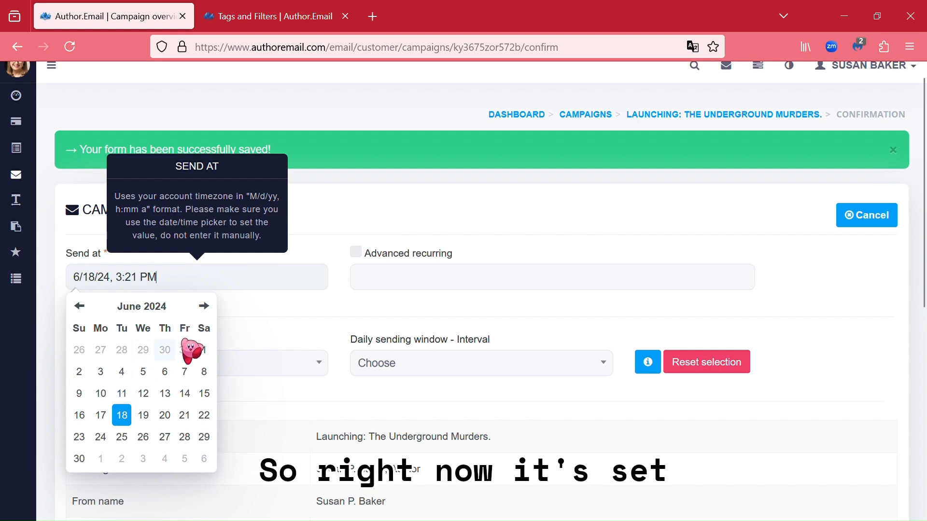
pyautogui.click(279, 313)
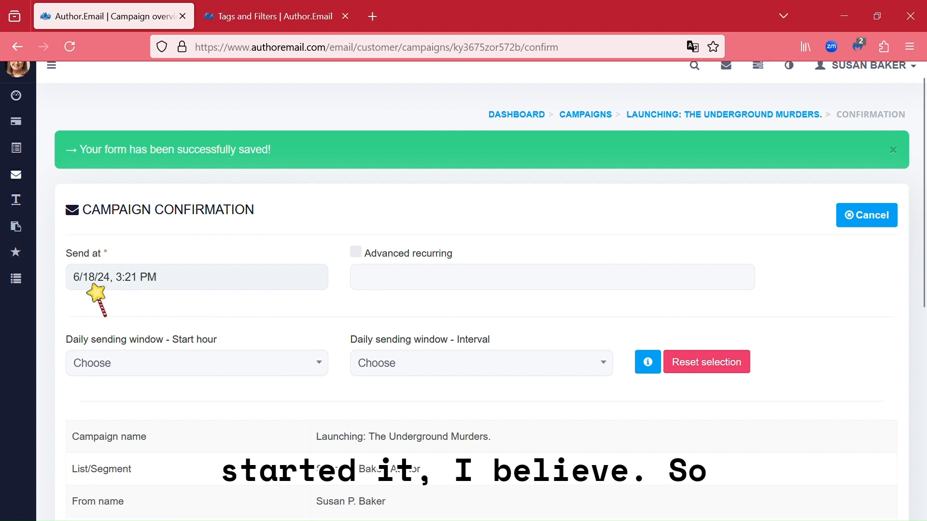
# - Set the campaign's Send at date and time to 7/11/24, 6:00 PM
pyautogui.click(130, 286)
pyautogui.click(203, 309)
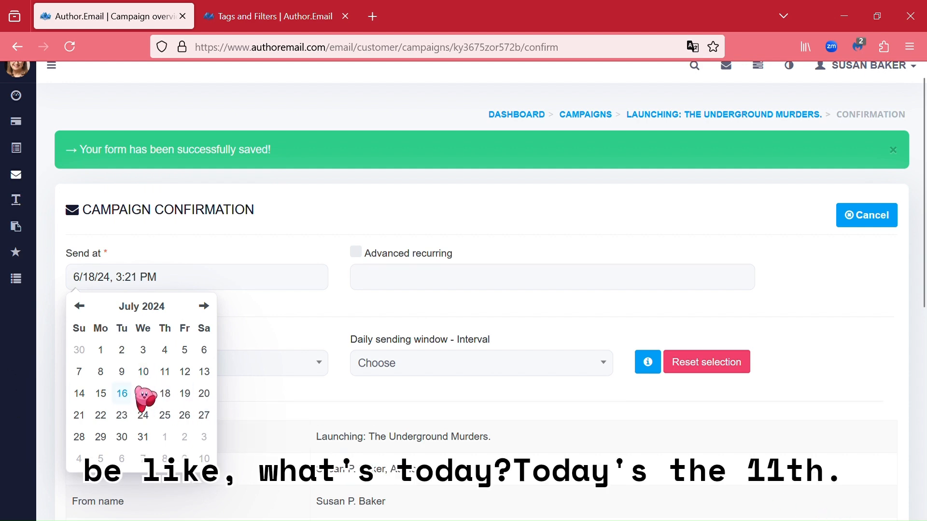
pyautogui.click(165, 371)
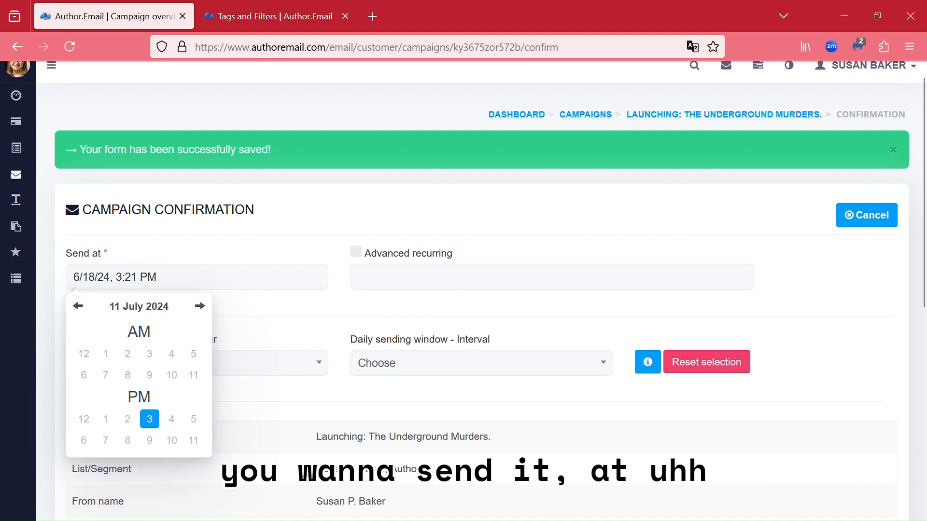
pyautogui.click(85, 441)
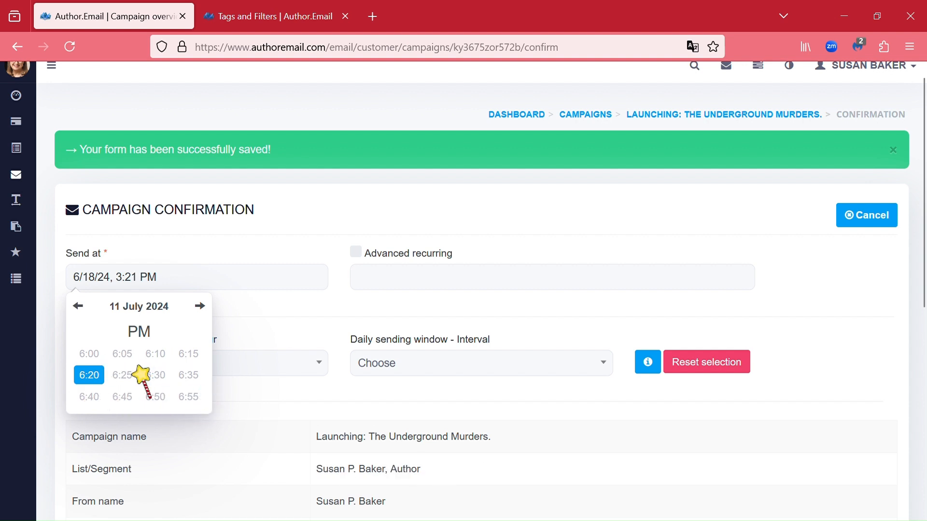
pyautogui.click(78, 307)
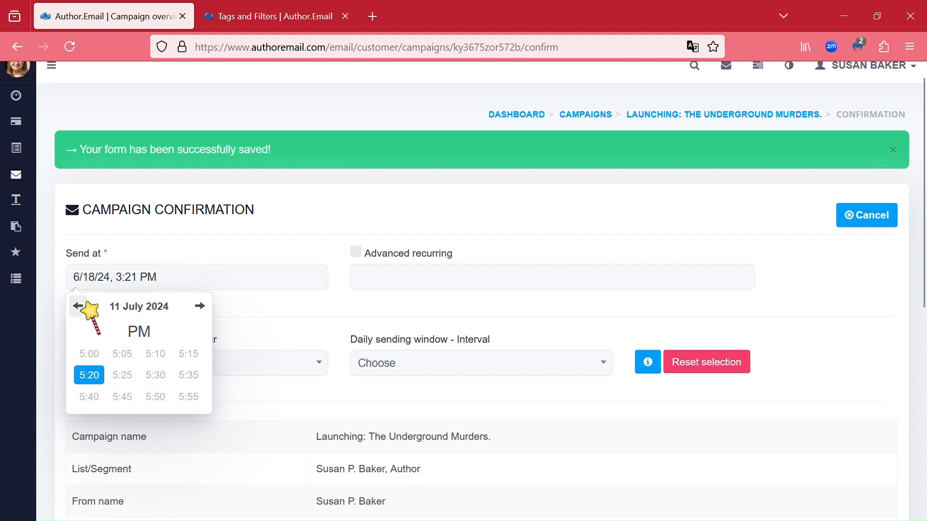
pyautogui.click(198, 308)
pyautogui.click(89, 353)
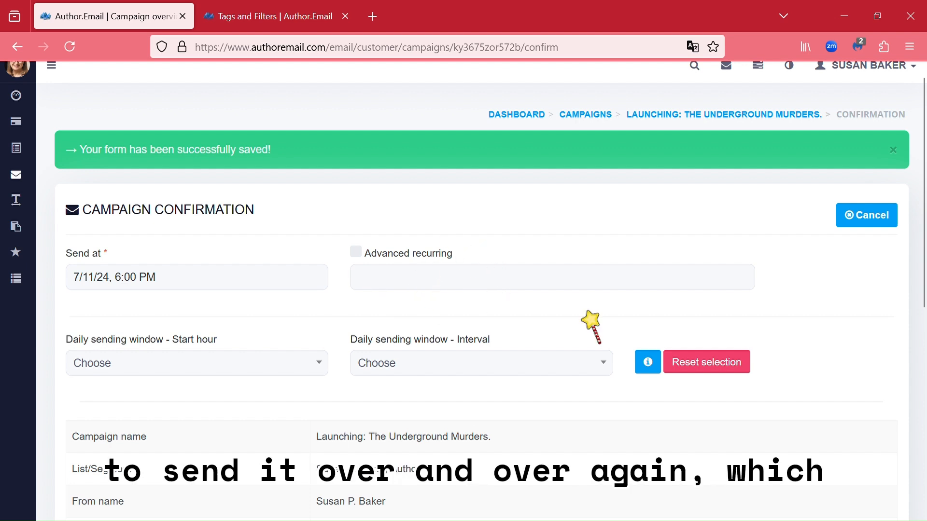
# - Look at the available start hours for the daily sending window, leaving the field without a selection
pyautogui.scroll(-3, 853, 361)
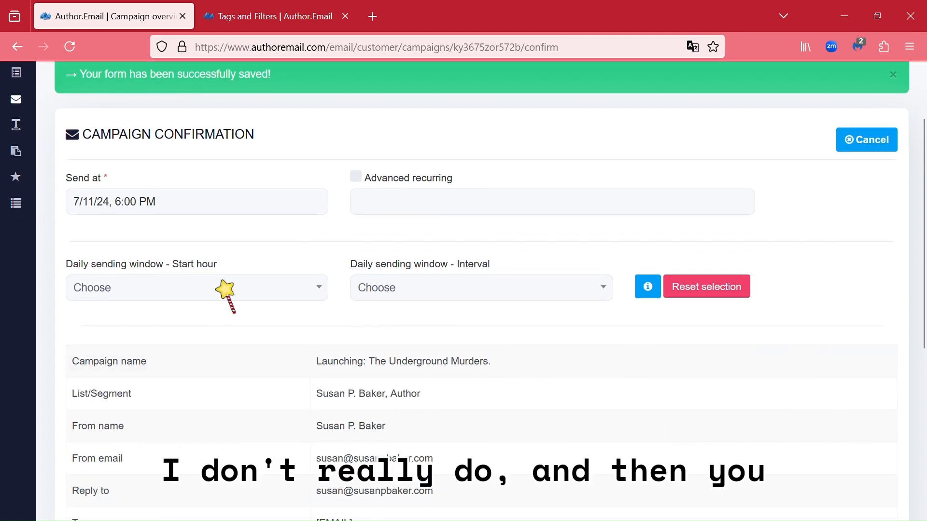
pyautogui.click(141, 288)
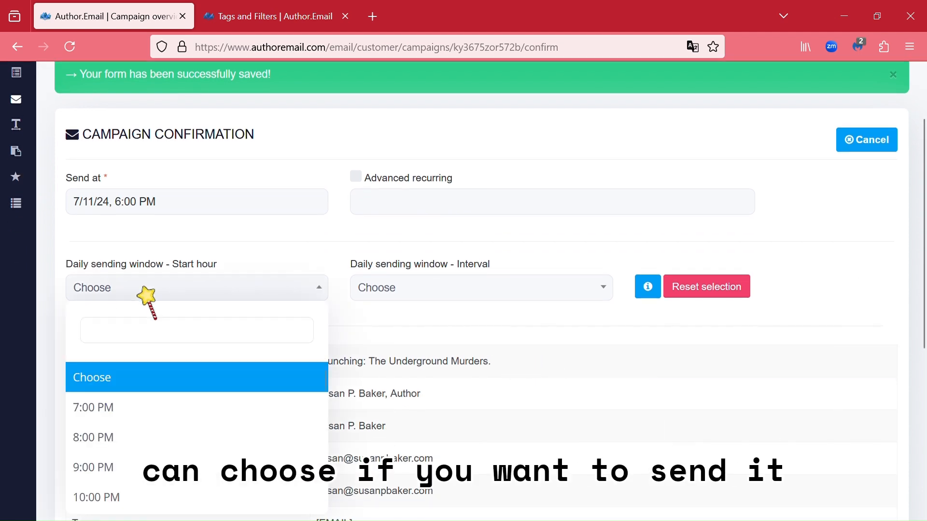
pyautogui.click(222, 270)
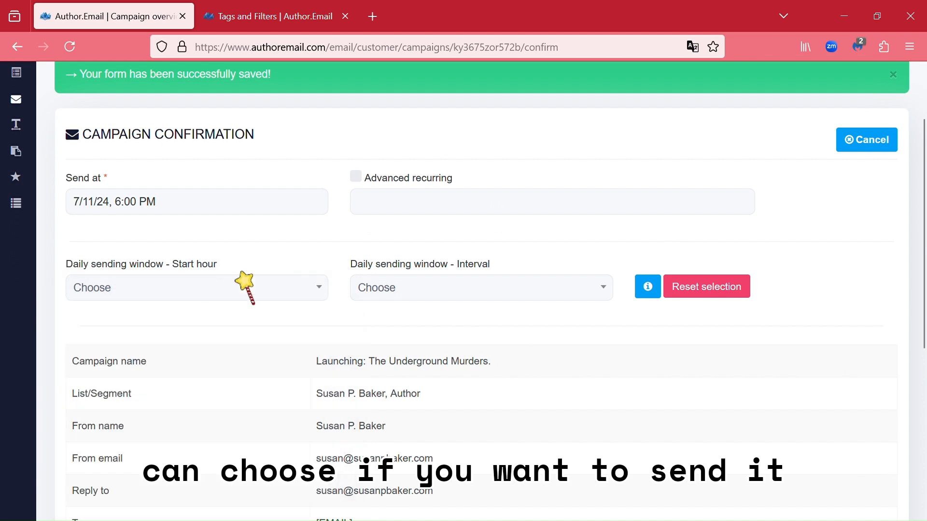
# - Review the summary details on the campaign confirmation page and show the options for saving the changes
pyautogui.scroll(-2, 641, 441)
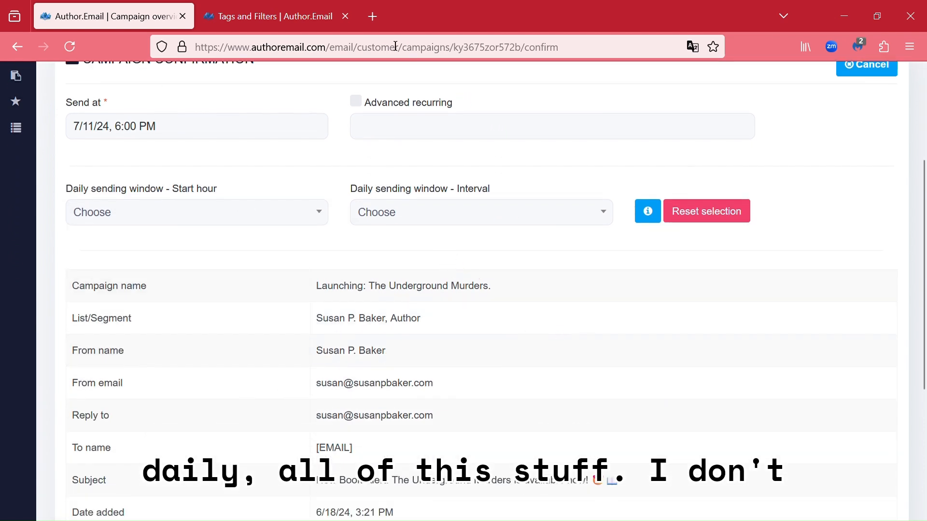
pyautogui.scroll(-4, 418, 289)
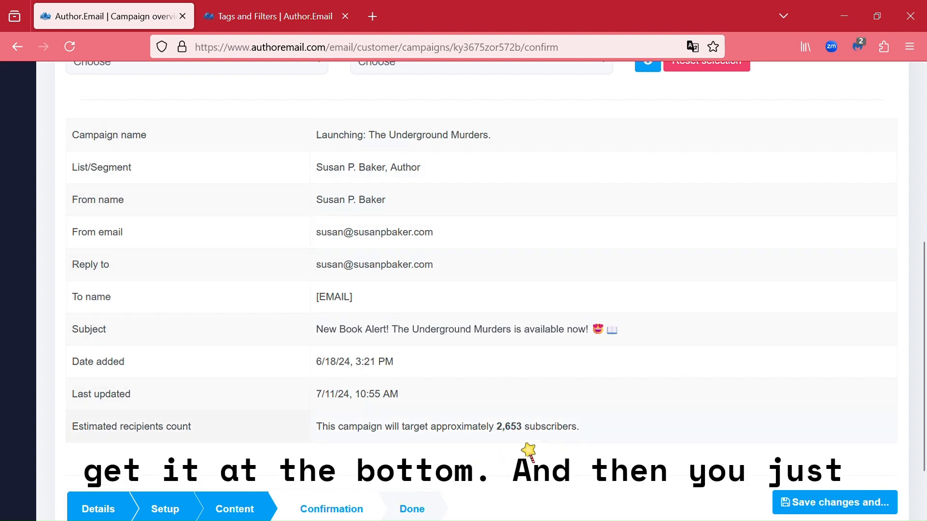
pyautogui.scroll(3, 544, 363)
pyautogui.scroll(-5, 542, 263)
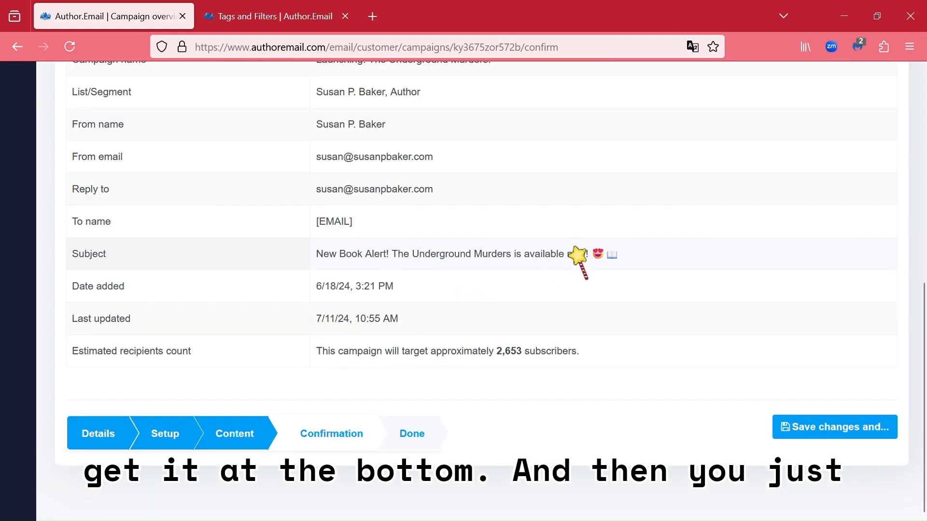
pyautogui.click(830, 433)
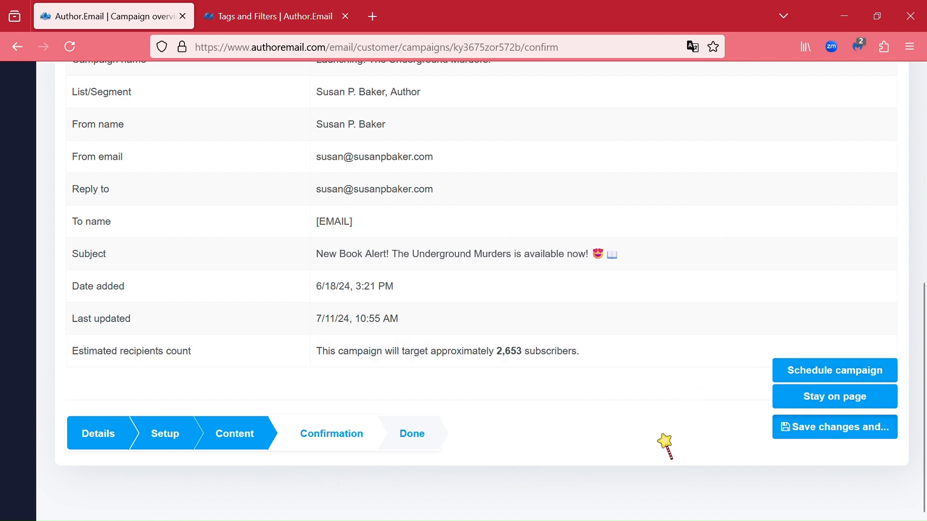
# - Cancel the campaign confirmation without scheduling it and return to the campaigns list
pyautogui.scroll(5, 621, 356)
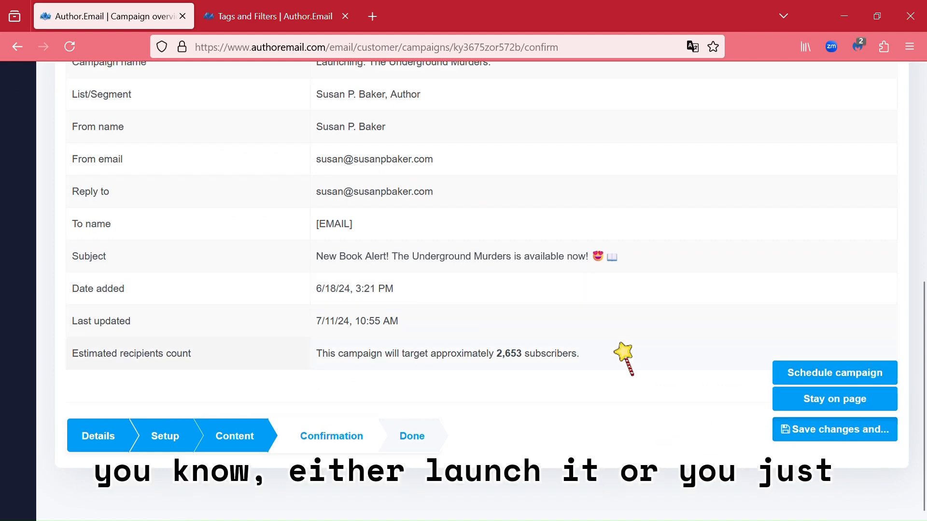
pyautogui.scroll(-5, 845, 379)
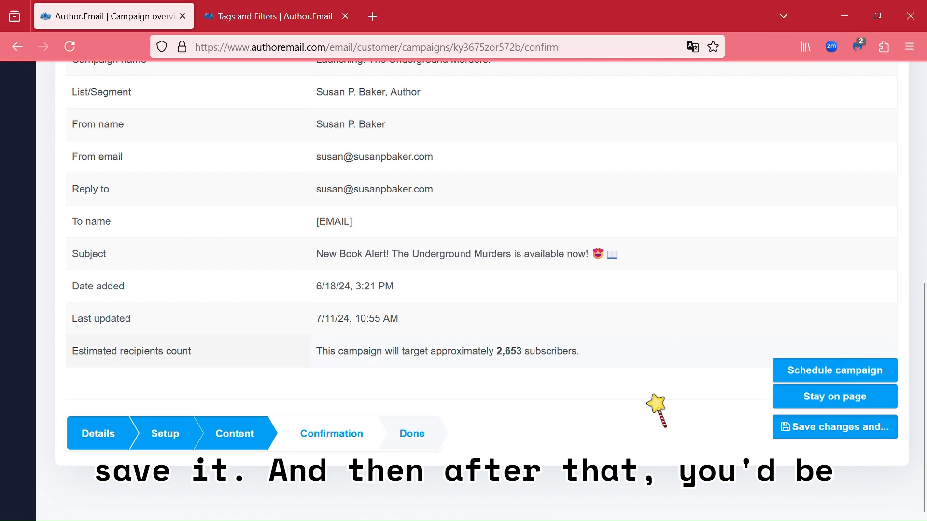
pyautogui.scroll(5, 532, 198)
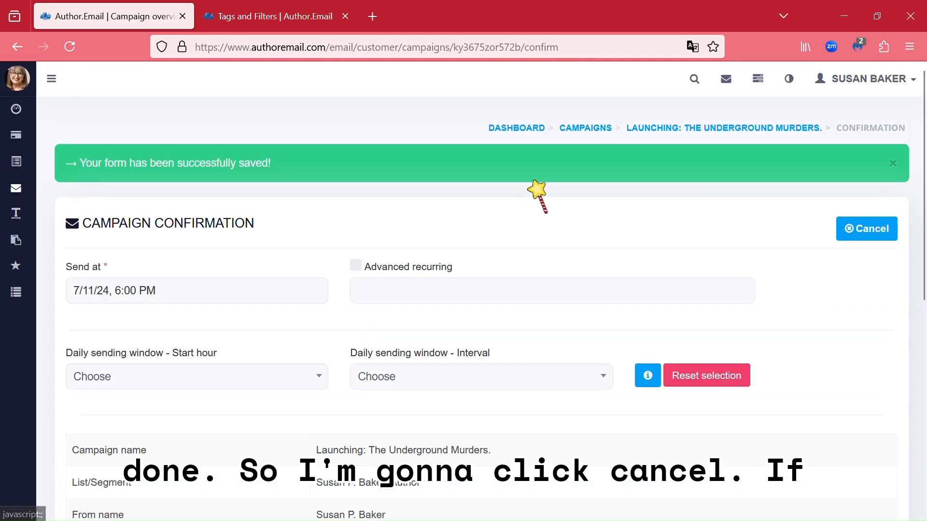
pyautogui.click(875, 237)
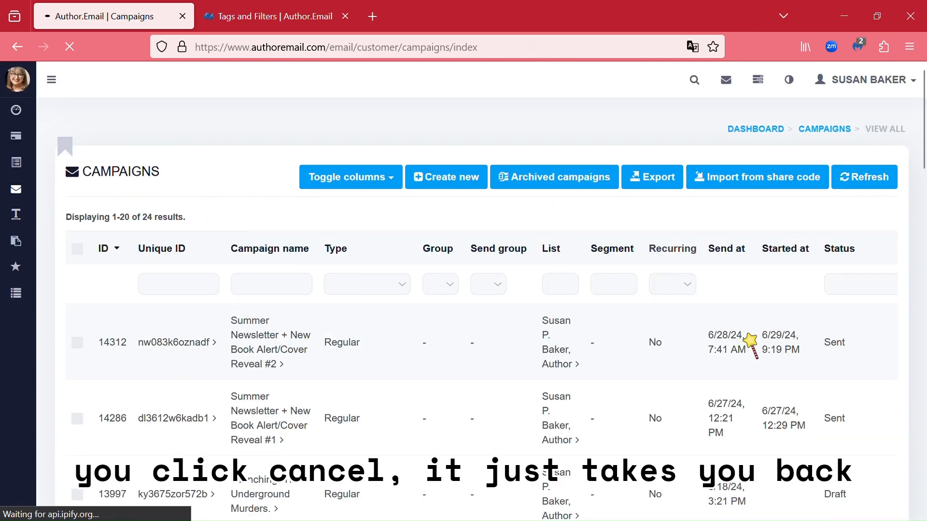
# - Examine the campaigns list, including each campaign's name, type, recurring setting, send and start times, and status
pyautogui.scroll(-3, 369, 269)
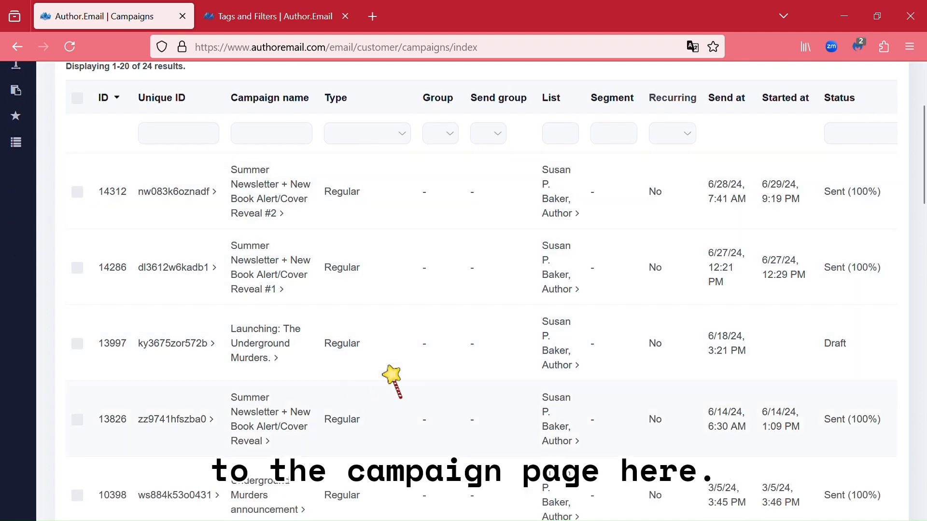
pyautogui.scroll(-1, 589, 376)
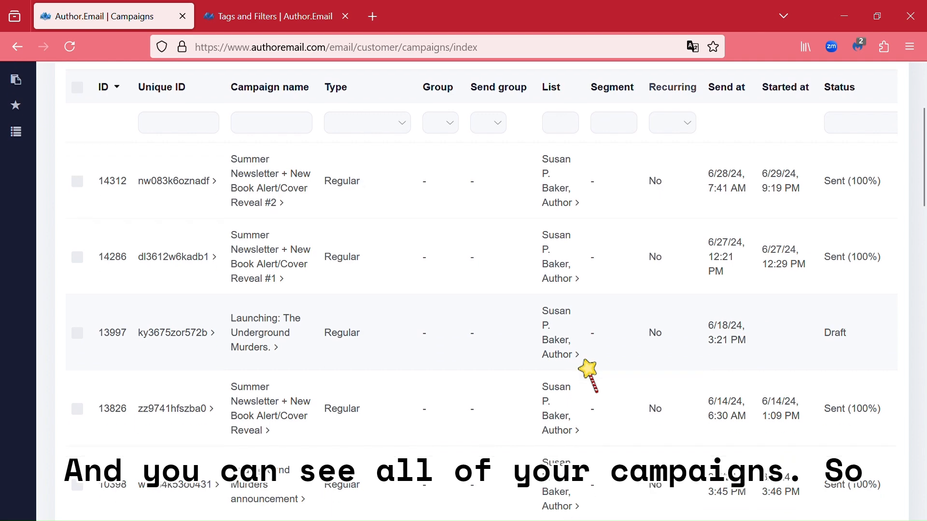
pyautogui.scroll(-1, 589, 376)
pyautogui.scroll(3, 588, 373)
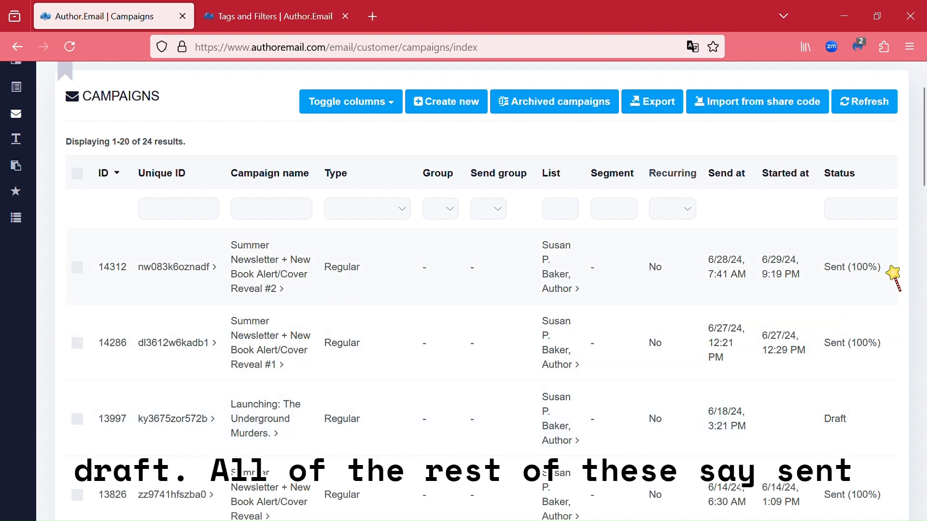
pyautogui.scroll(-3, 888, 410)
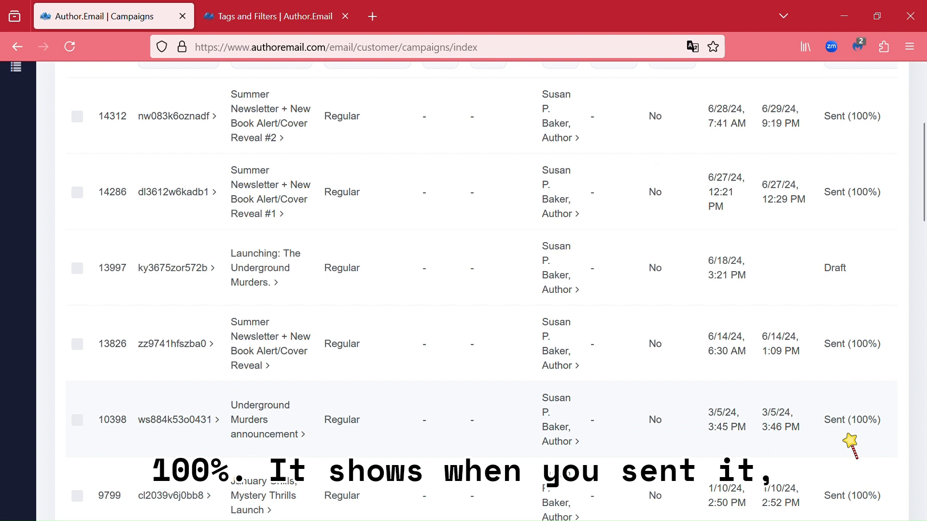
pyautogui.scroll(2, 807, 344)
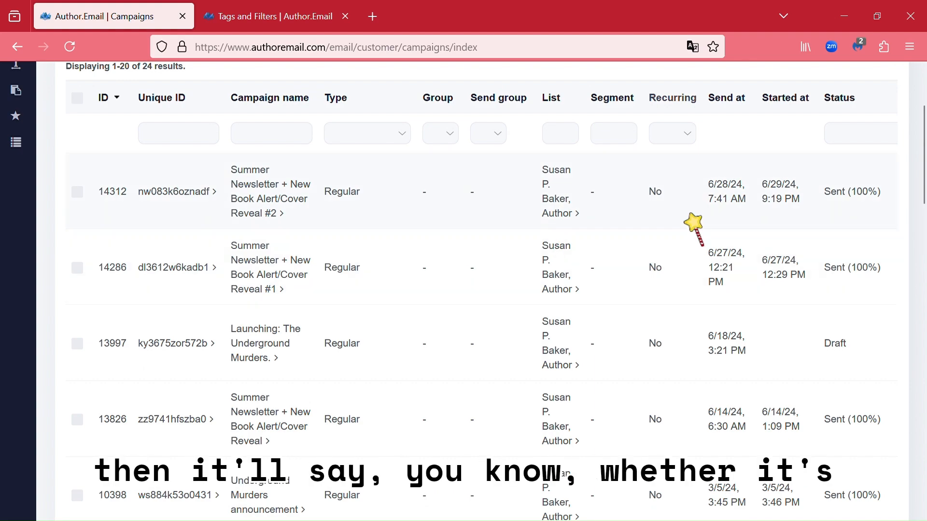
pyautogui.scroll(-10, 686, 216)
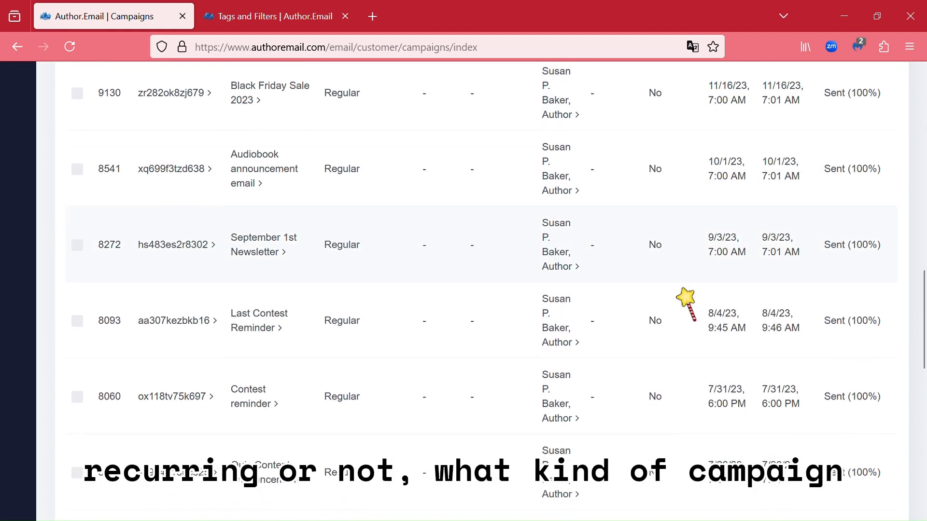
pyautogui.scroll(12, 506, 248)
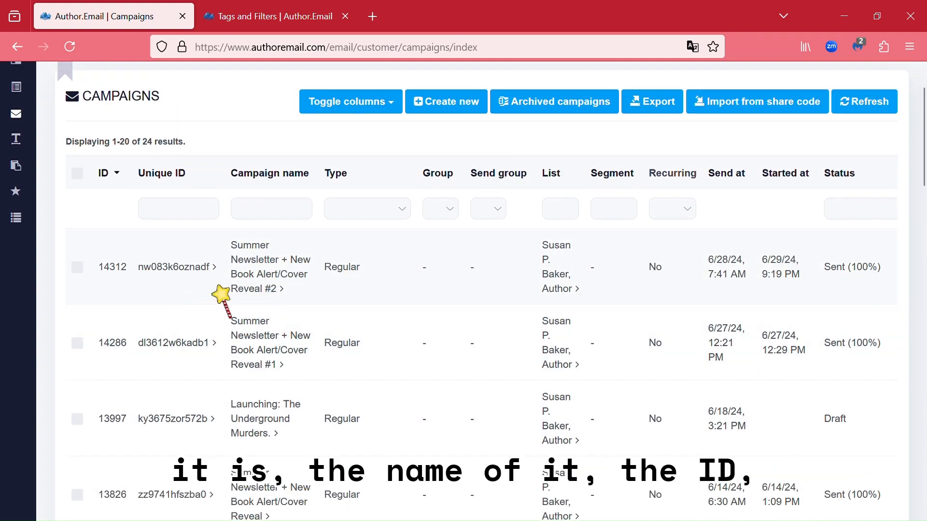
# - Open the overview of the Summer Newsletter + New Book Alert/Cover Reveal #2 campaign and examine its details, tracking stats, performance charts and clicked links
pyautogui.click(285, 277)
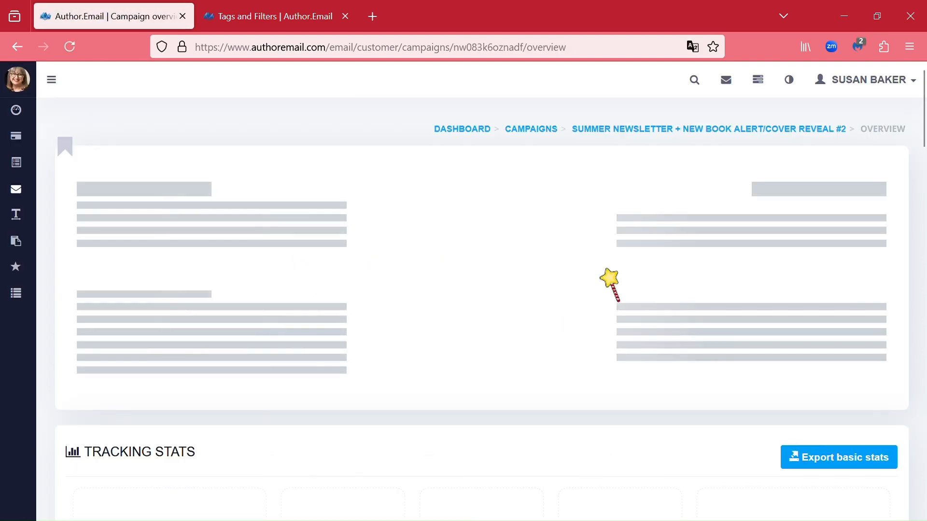
pyautogui.scroll(-2, 611, 283)
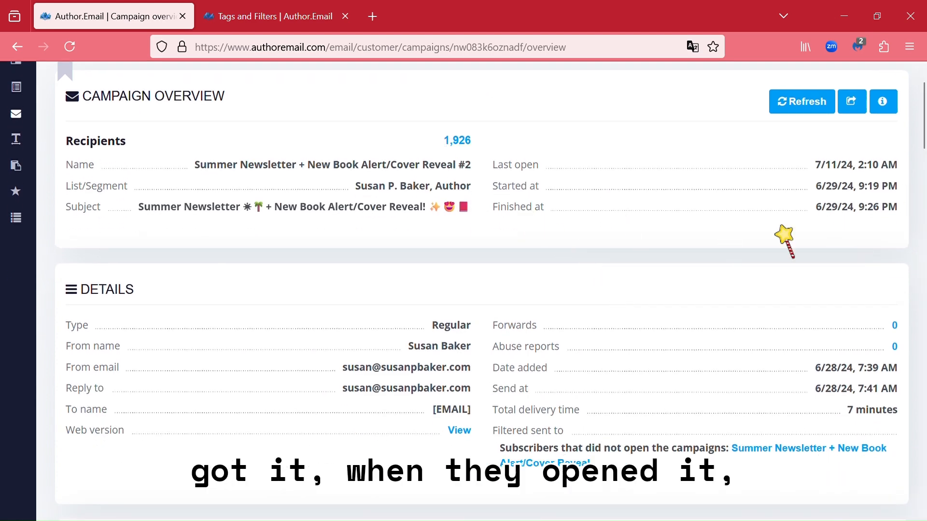
pyautogui.scroll(-8, 778, 231)
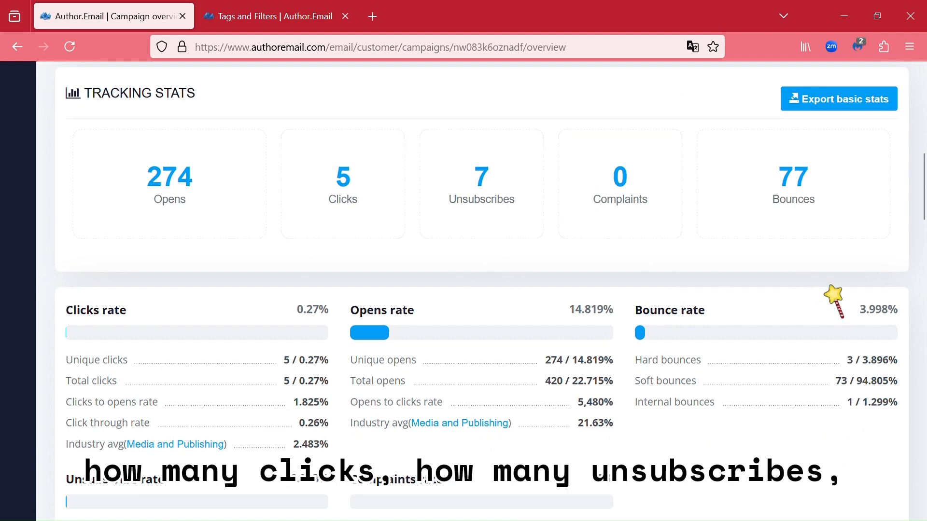
pyautogui.scroll(-3, 647, 411)
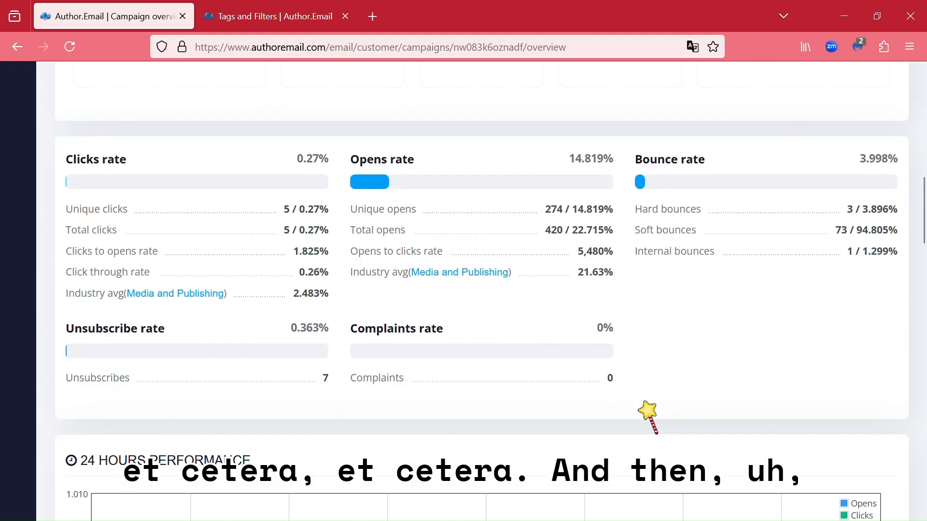
pyautogui.scroll(-10, 689, 372)
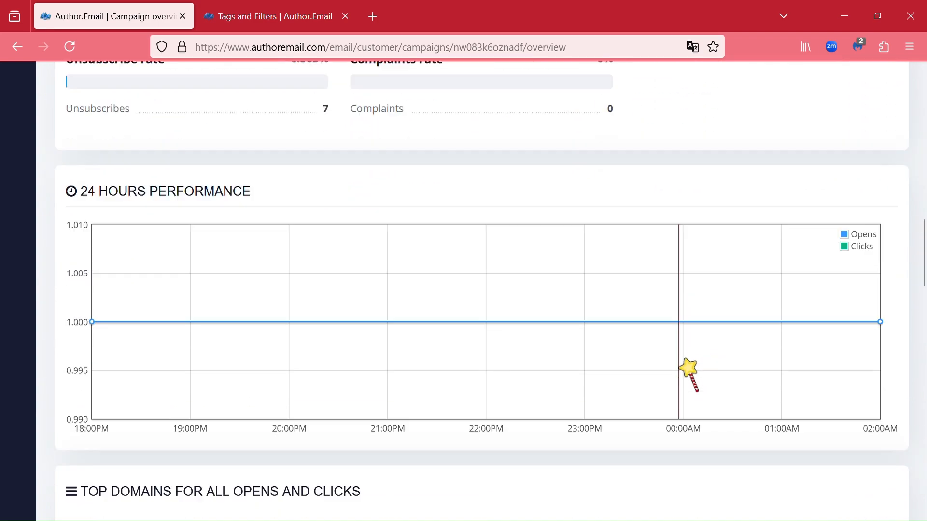
pyautogui.scroll(-14, 688, 374)
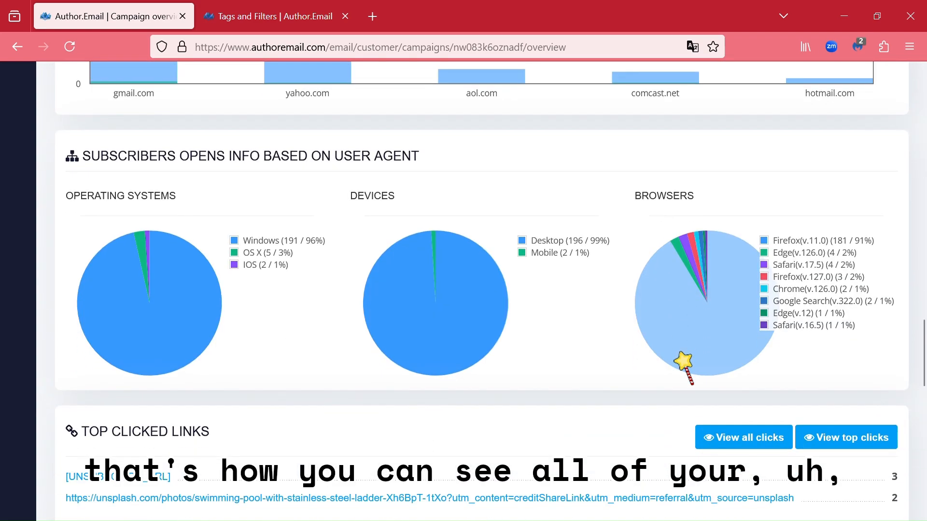
pyautogui.scroll(9, 683, 368)
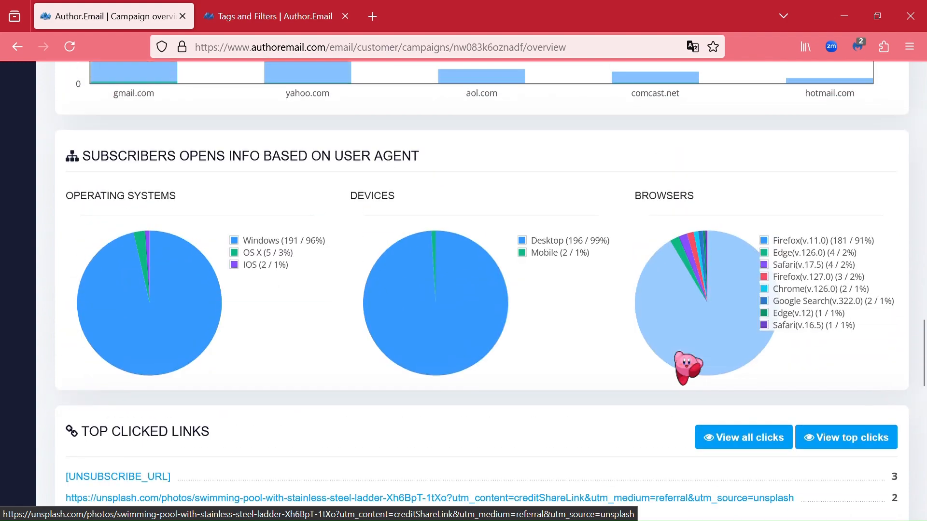
pyautogui.scroll(20, 683, 367)
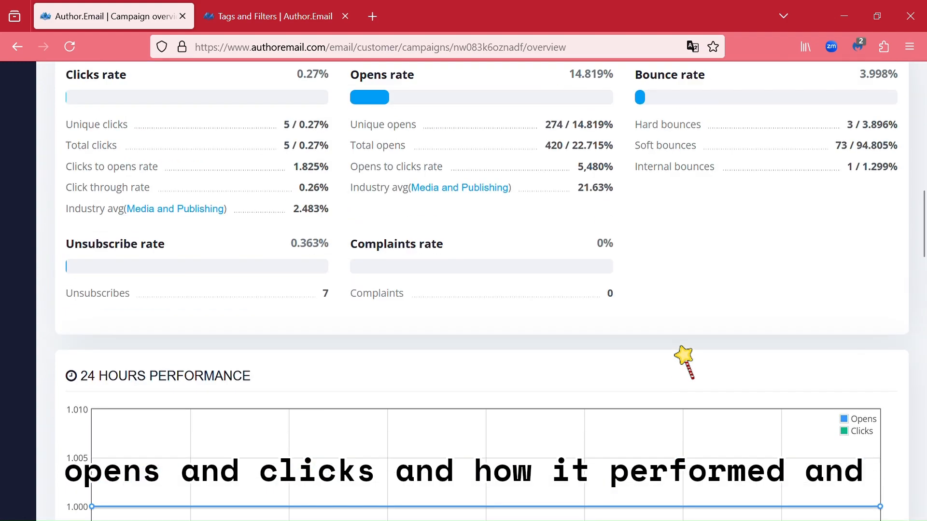
pyautogui.scroll(12, 685, 356)
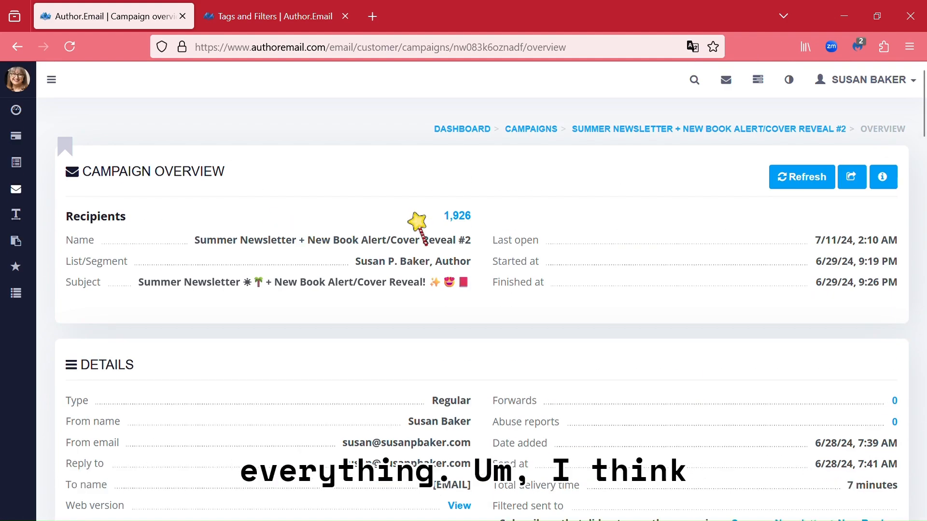
# - Show the available campaign sections for navigating away from the overview
pyautogui.moveTo(25, 192)
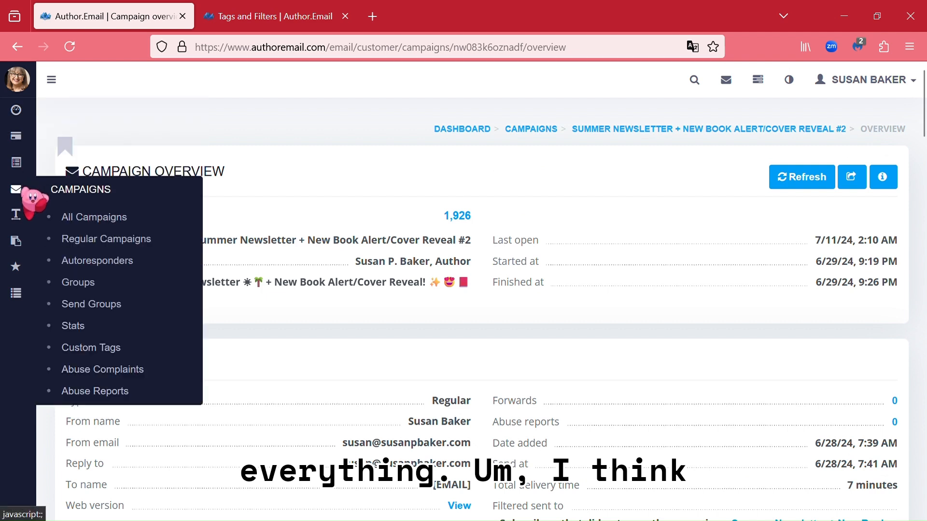